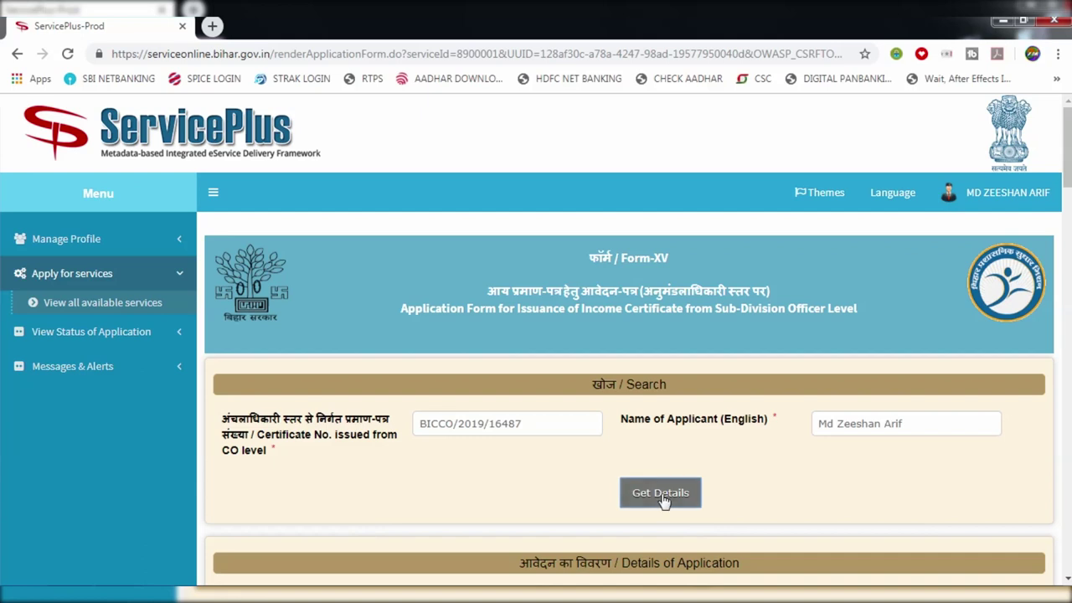
# Retrieve the applicant's details from the CO-level certificate number and applicant name, dismissing each alert
pyautogui.click(663, 500)
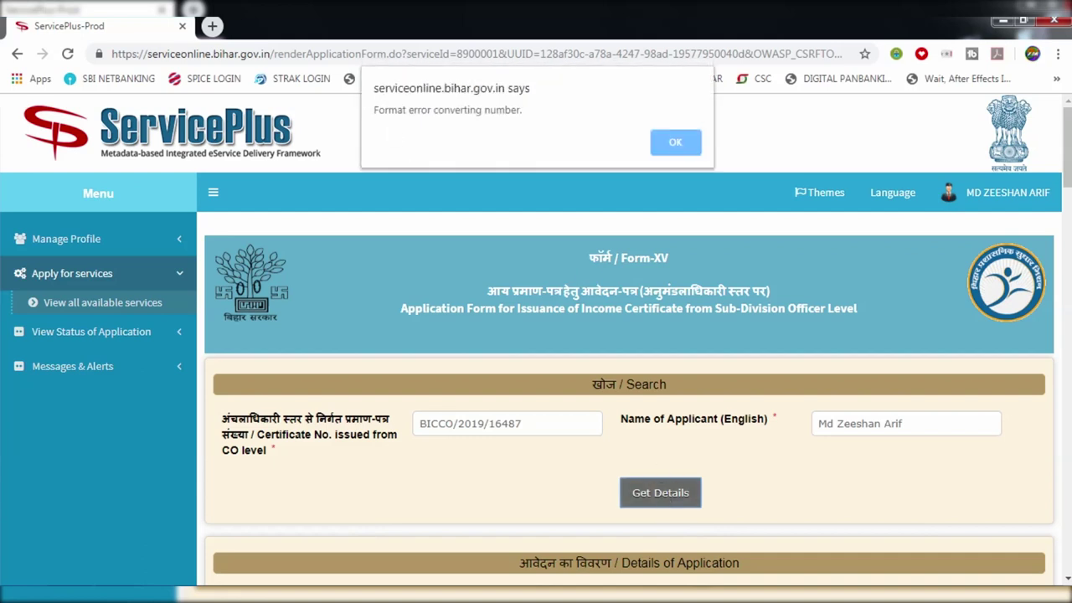
pyautogui.click(689, 144)
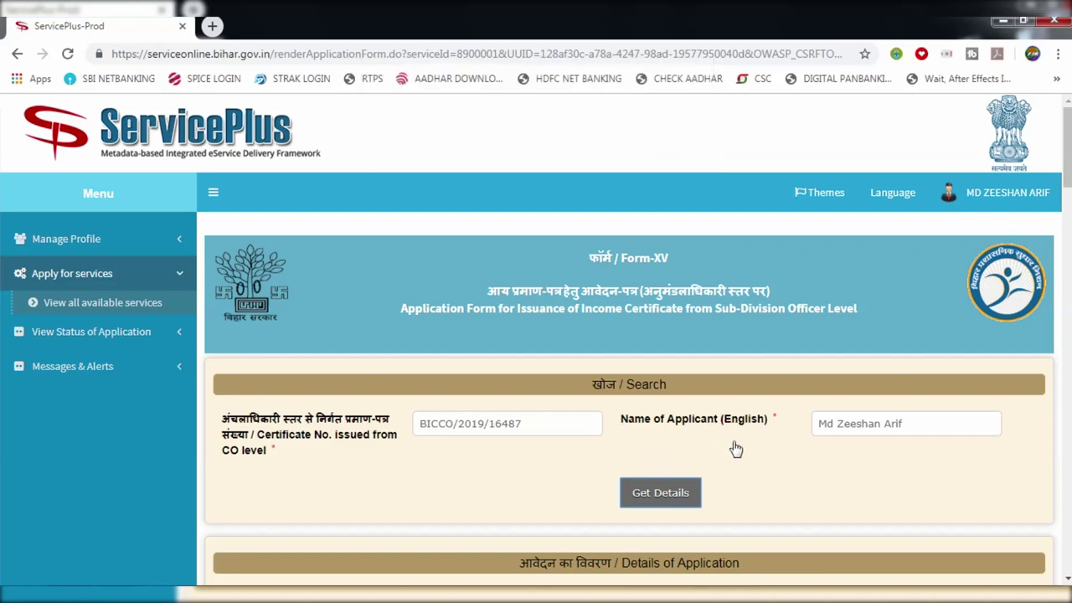
pyautogui.press('Return')
pyautogui.click(682, 144)
pyautogui.press('Return')
pyautogui.click(675, 143)
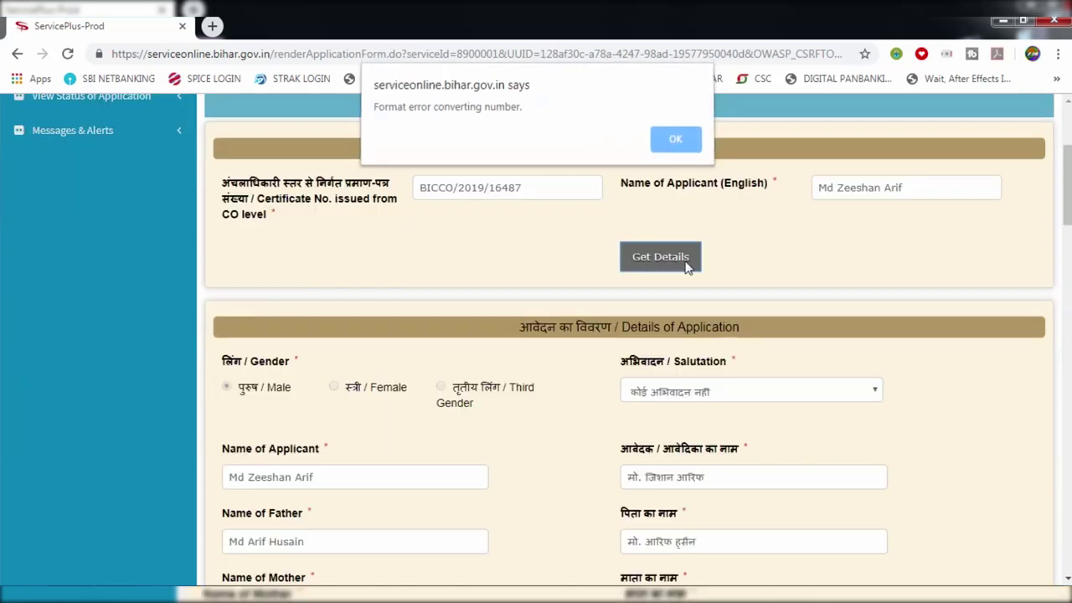
pyautogui.click(676, 143)
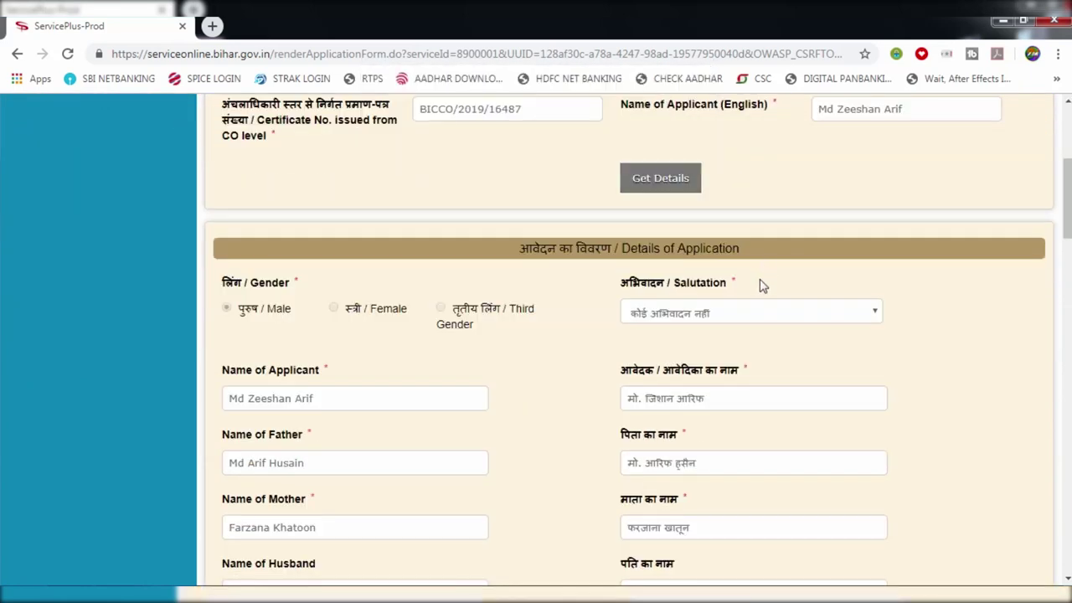
# Review the filled application form, from the applicant and address details to the income, document checklist, consent and self declaration sections
pyautogui.scroll(-3, 754, 293)
pyautogui.scroll(3, 732, 307)
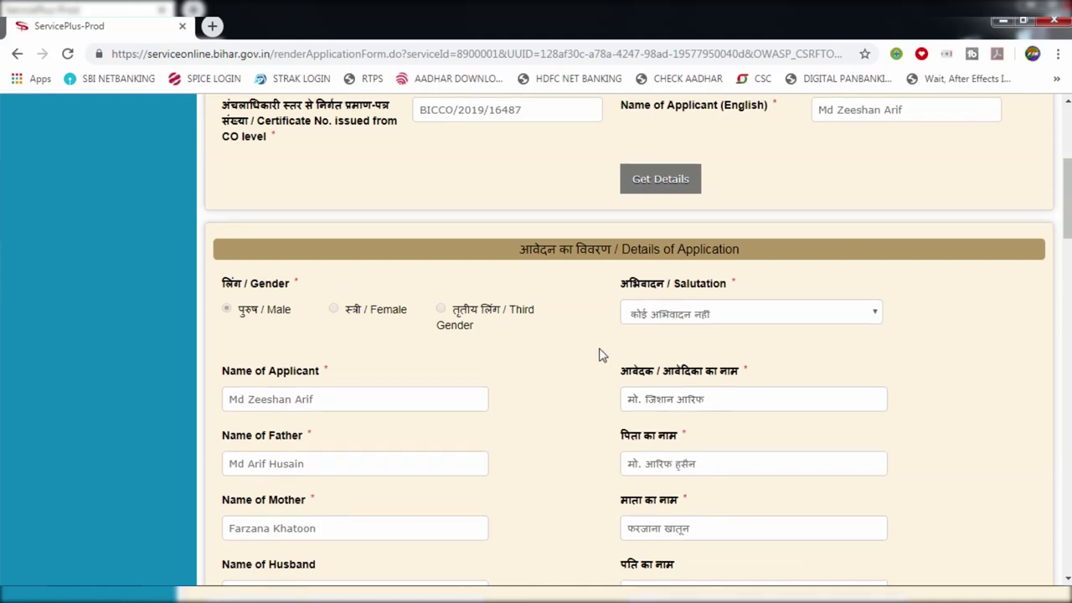
pyautogui.scroll(1, 599, 354)
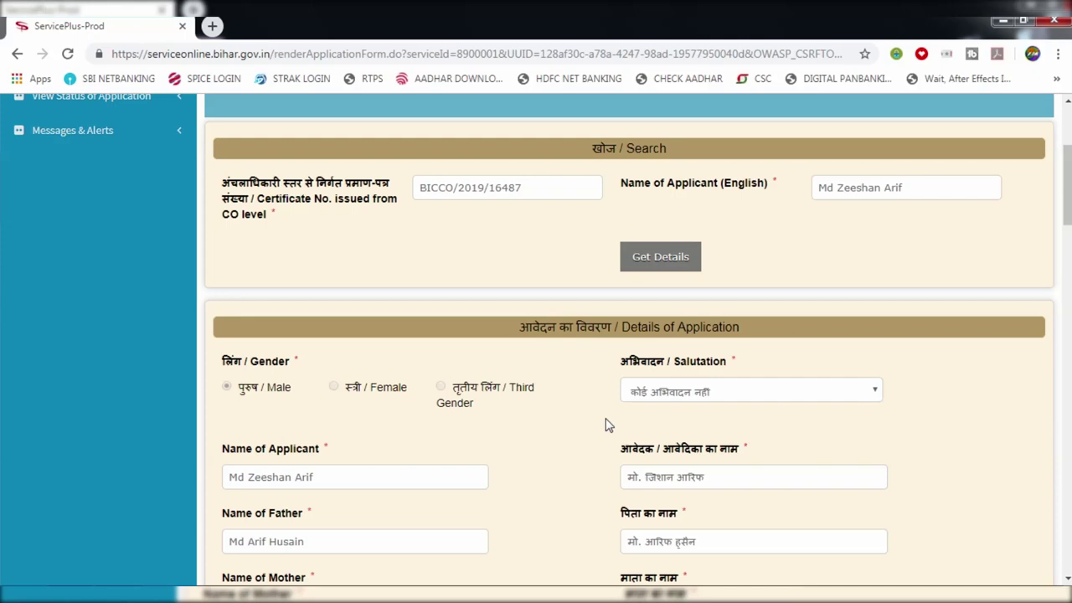
pyautogui.scroll(-5, 608, 426)
pyautogui.scroll(-2, 608, 426)
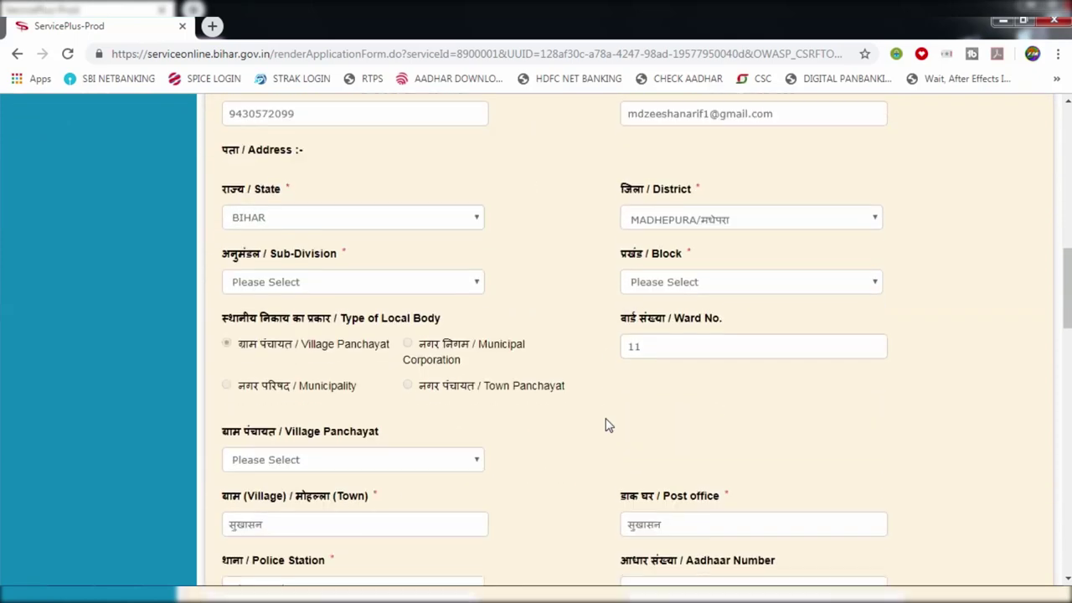
pyautogui.scroll(-2, 608, 425)
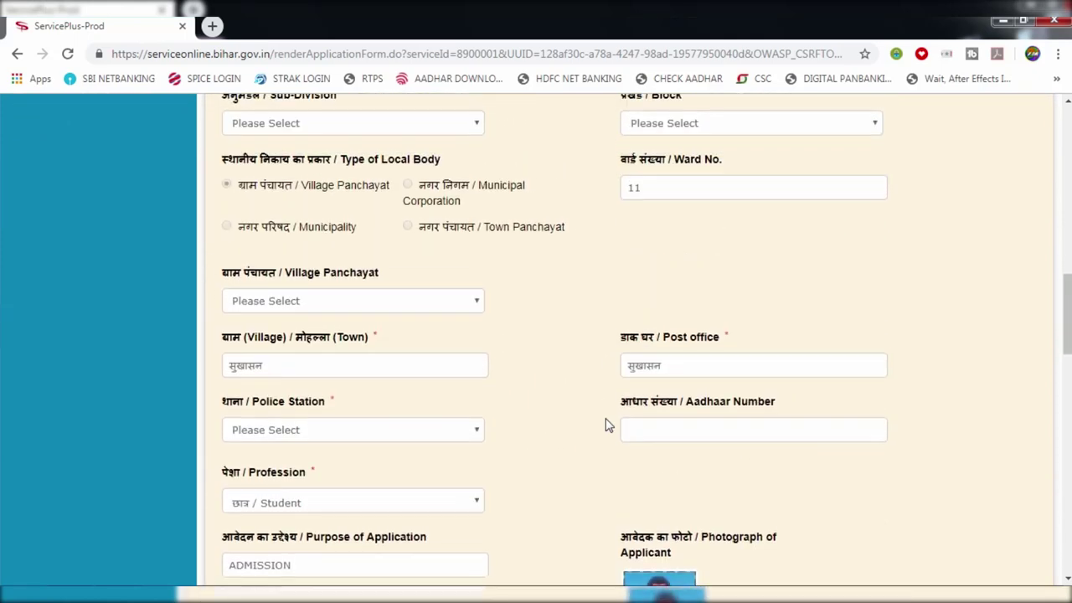
pyautogui.scroll(-9, 608, 425)
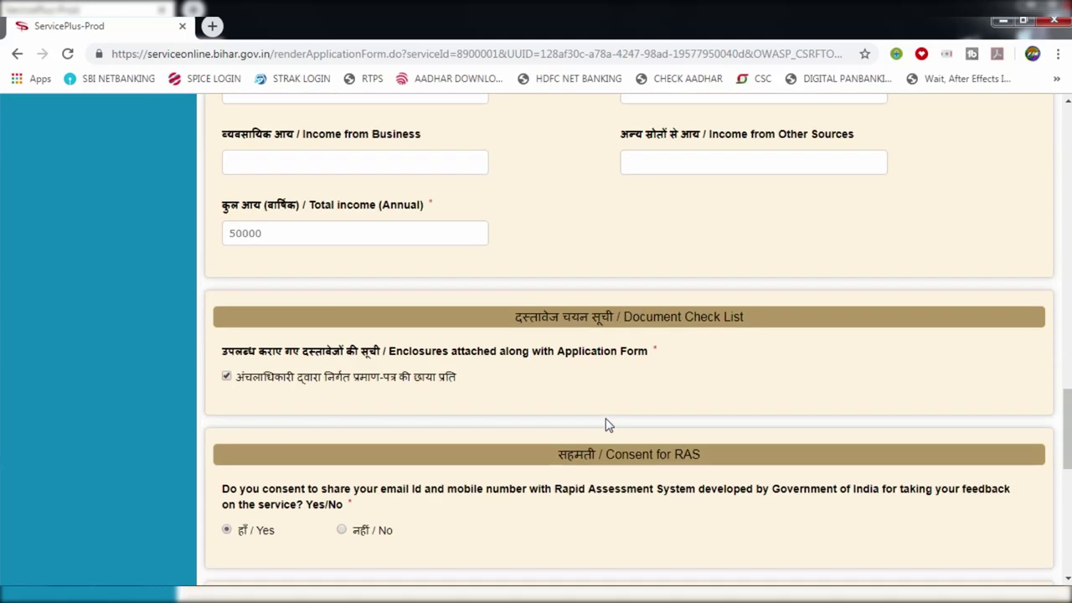
pyautogui.scroll(-4, 608, 425)
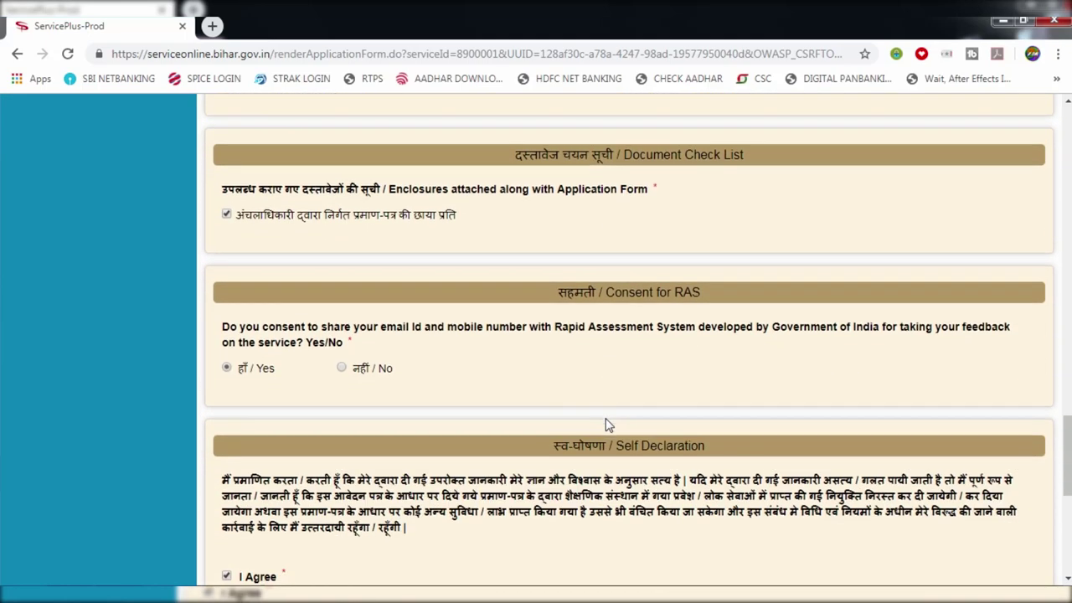
pyautogui.scroll(1, 608, 425)
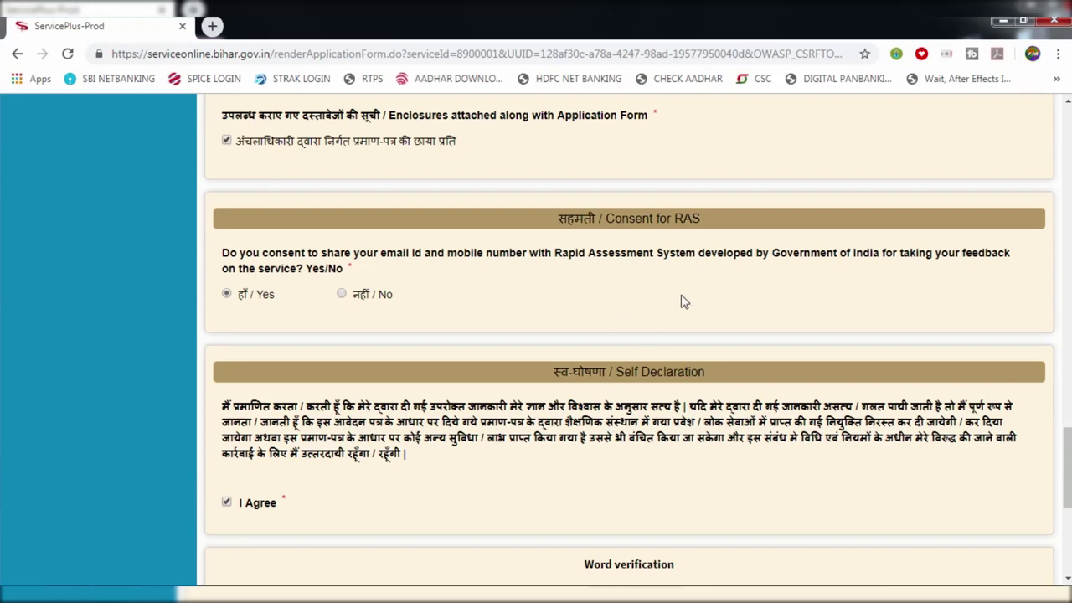
# Enter the word verification code shown in the captcha image below the self declaration
pyautogui.scroll(-3, 678, 306)
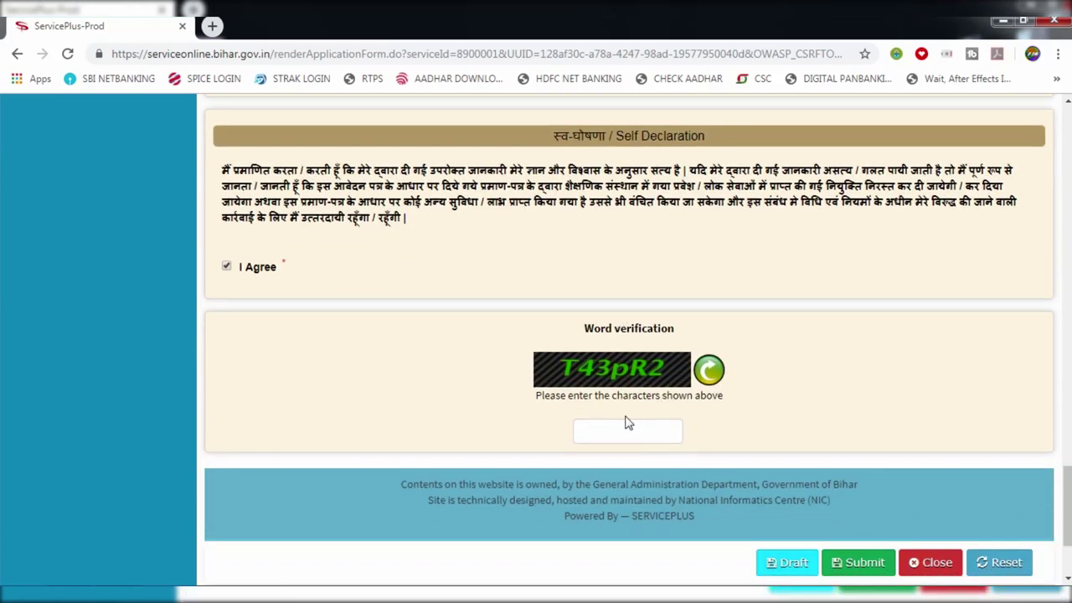
pyautogui.click(629, 427)
pyautogui.write('T43pR2')
# Recheck the purpose of application, income details, document checklist, consent and self declaration on the form
pyautogui.scroll(7, 372, 366)
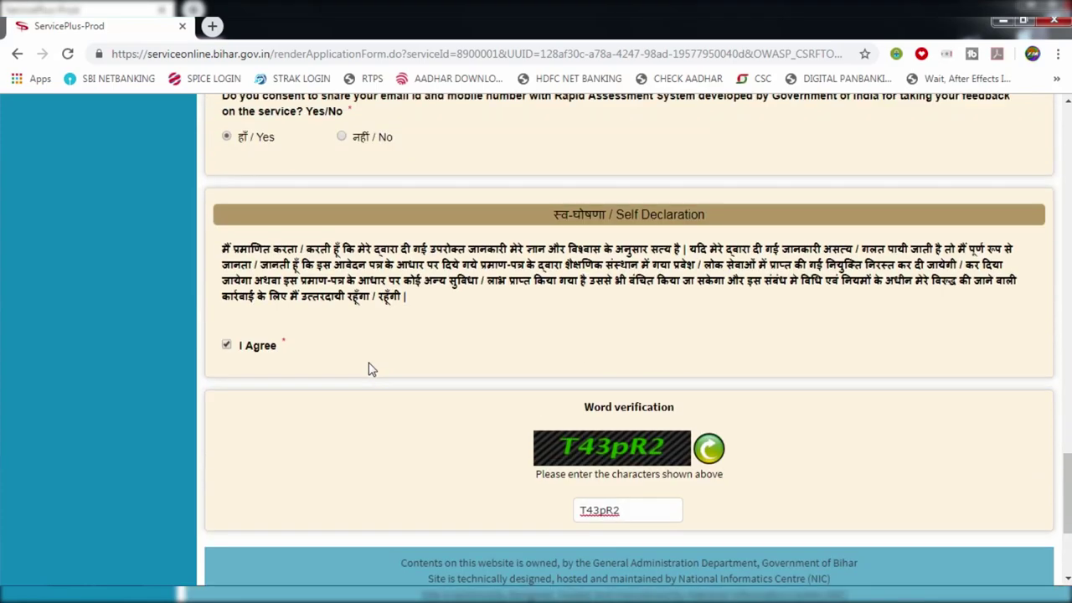
pyautogui.scroll(7, 369, 366)
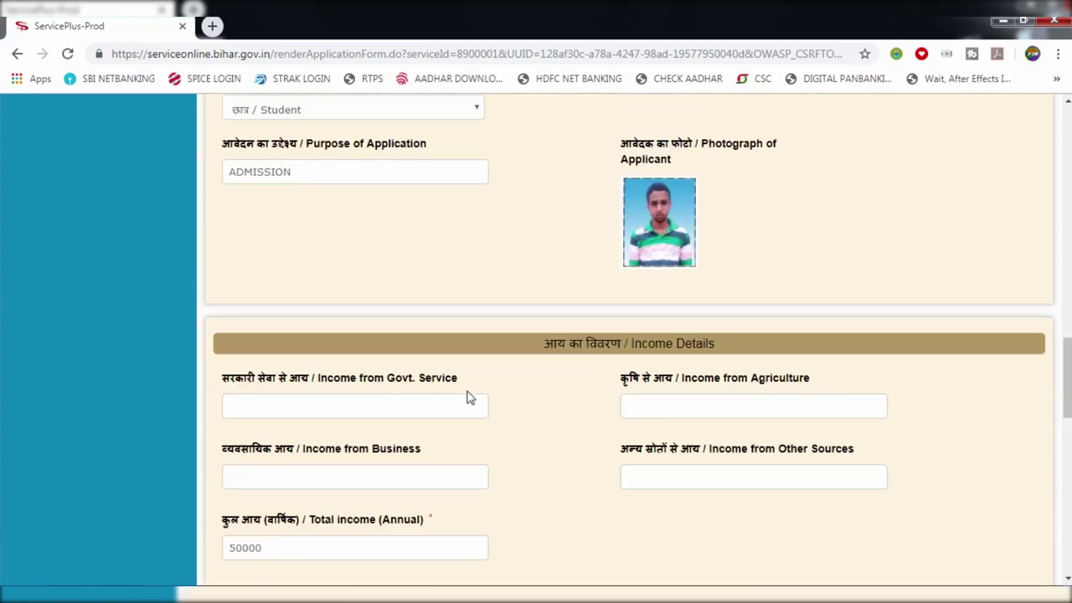
pyautogui.scroll(-4, 493, 412)
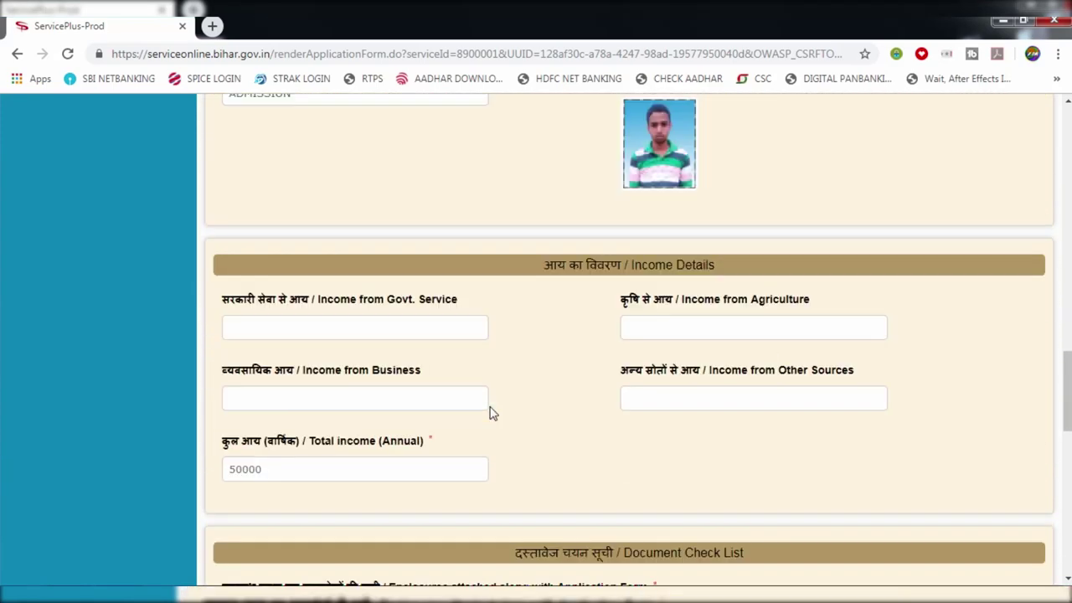
pyautogui.scroll(-5, 493, 413)
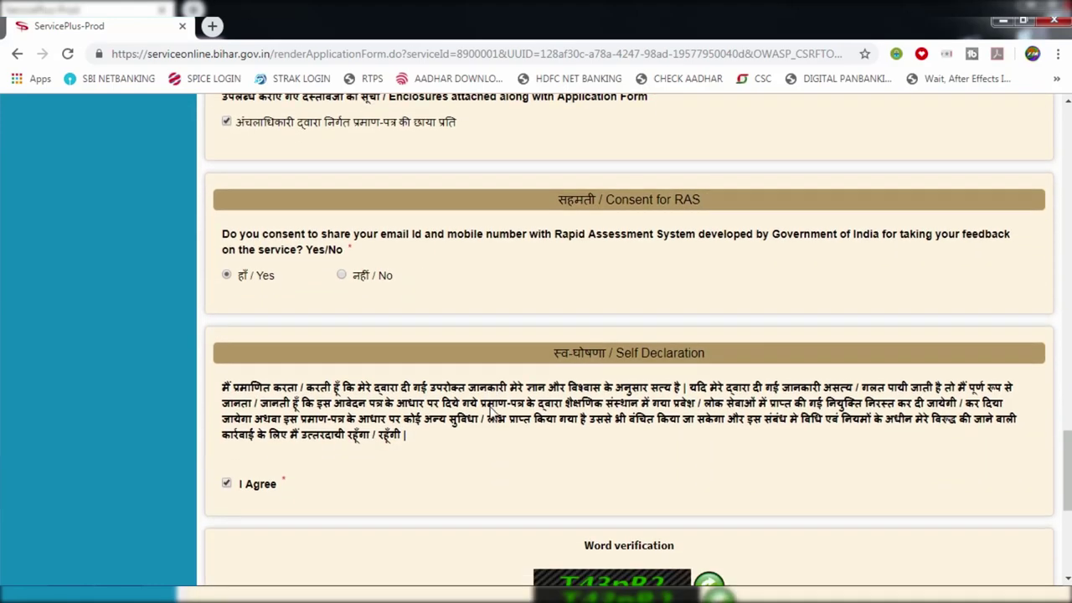
pyautogui.scroll(-2, 493, 412)
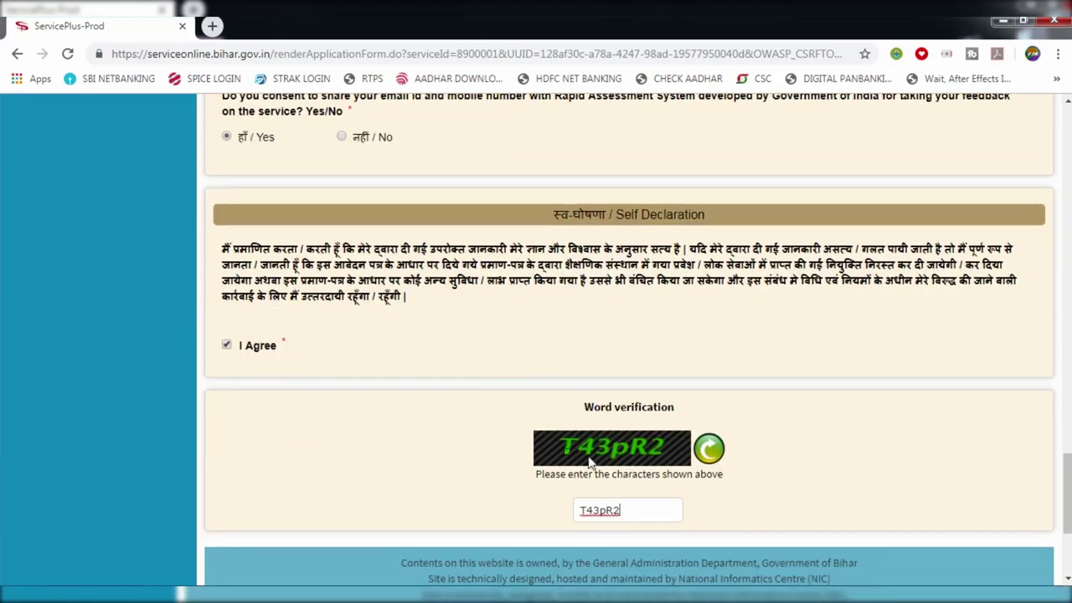
pyautogui.scroll(10, 455, 424)
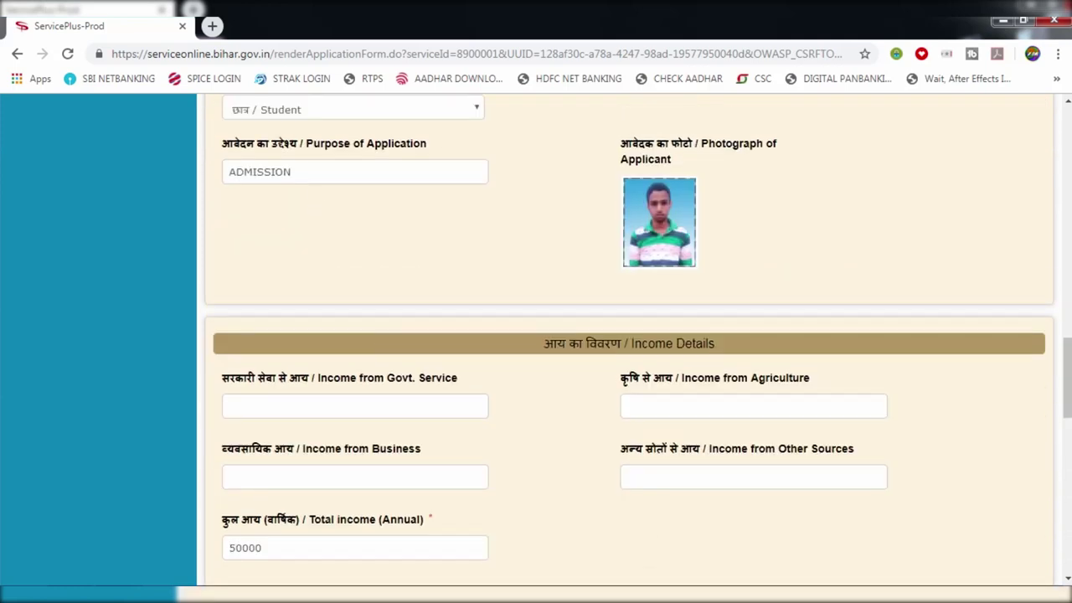
pyautogui.moveTo(292, 172); pyautogui.dragTo(212, 170)
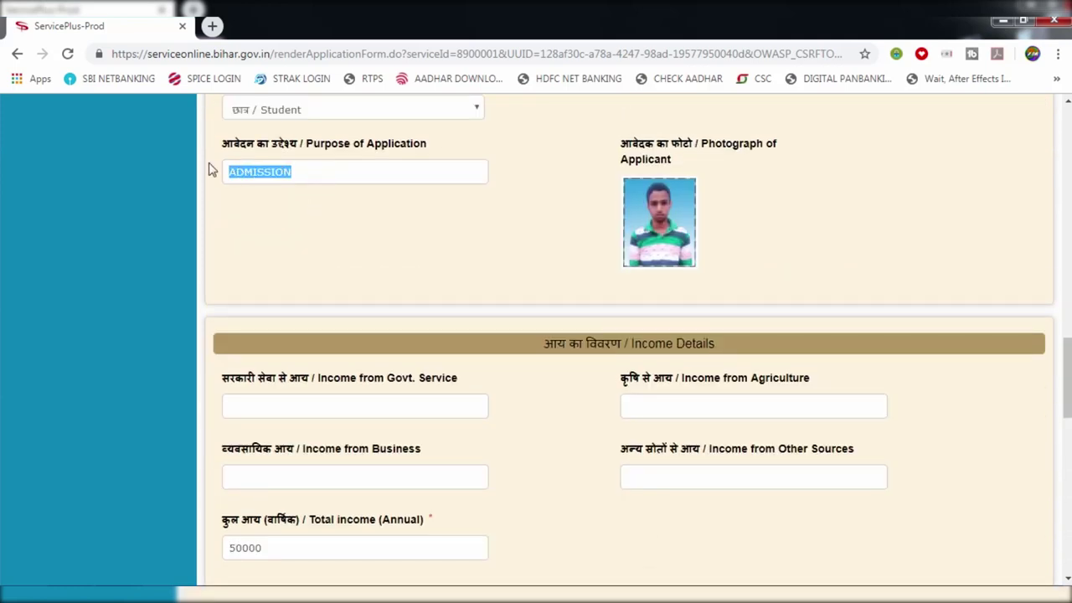
pyautogui.click(303, 219)
pyautogui.scroll(-9, 628, 399)
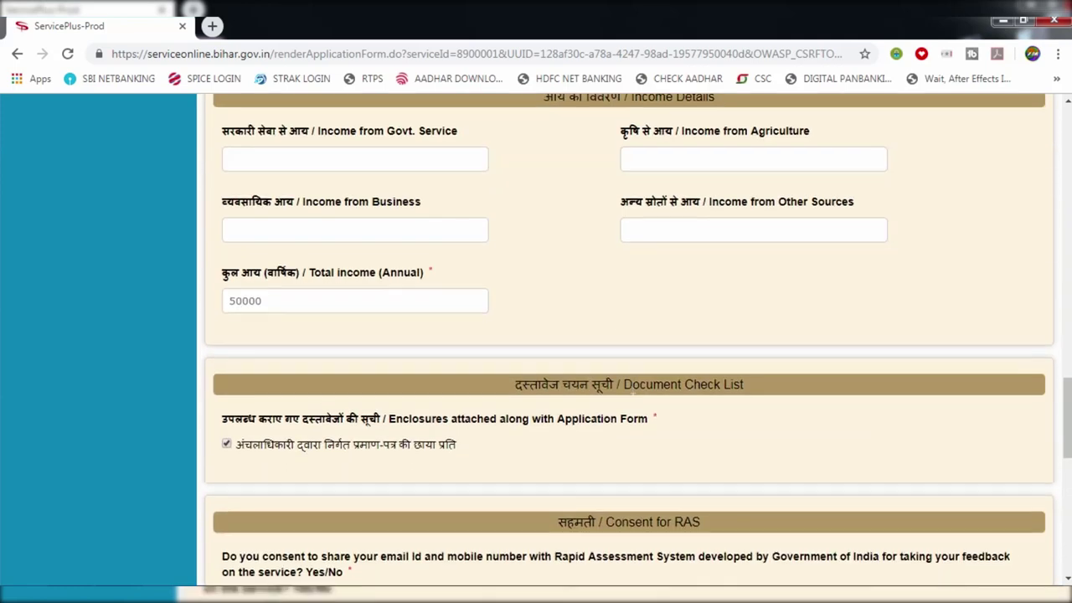
# Submit the income certificate application form, and submit the resulting draft preview to proceed to the enclosures
pyautogui.scroll(-3, 629, 399)
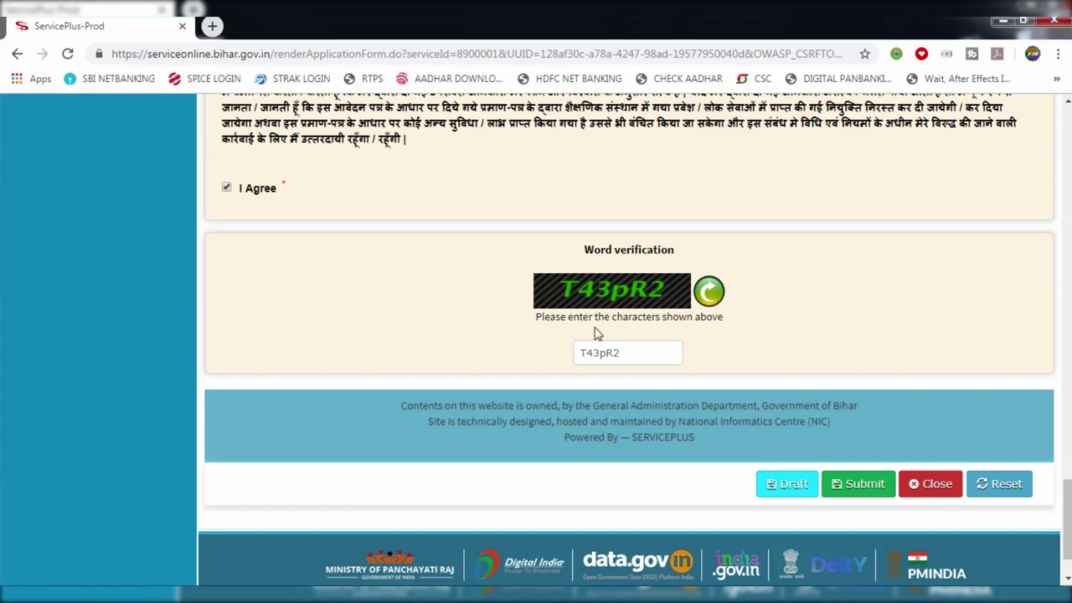
pyautogui.click(867, 493)
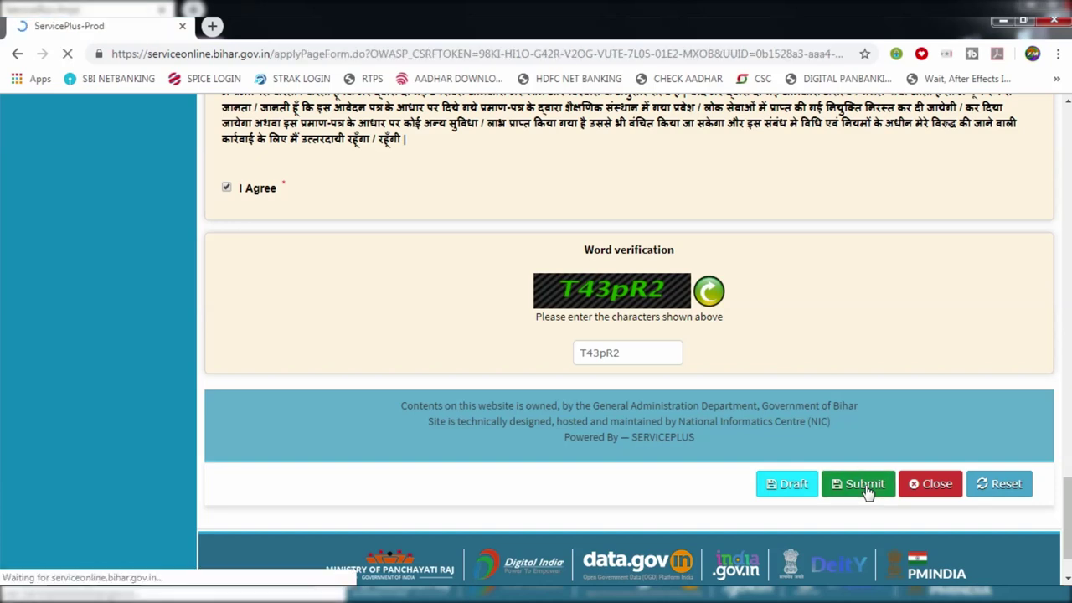
pyautogui.scroll(-10, 646, 381)
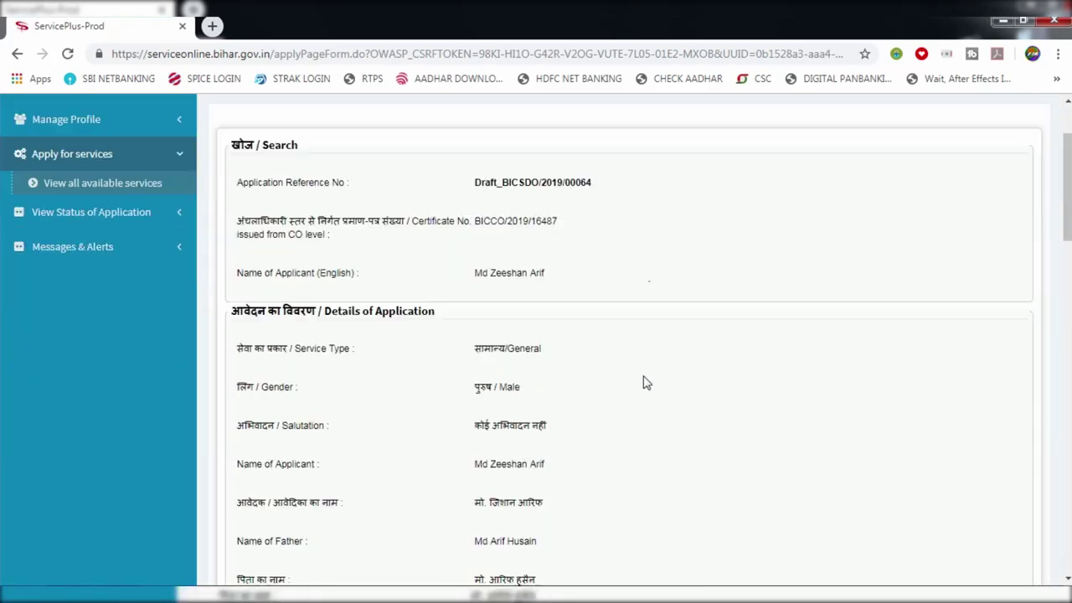
pyautogui.scroll(-10, 645, 381)
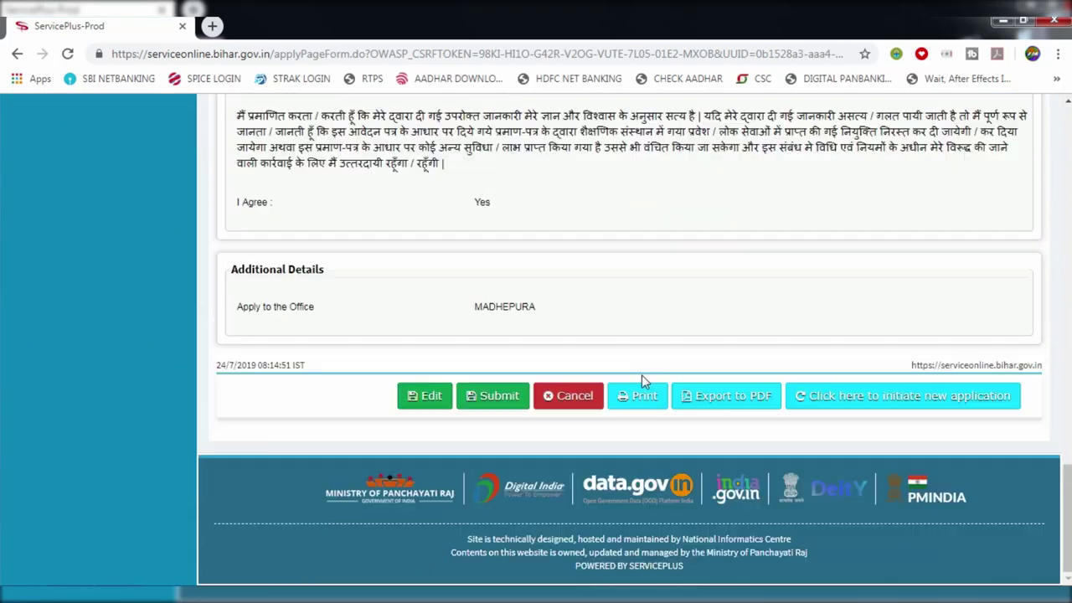
pyautogui.click(494, 400)
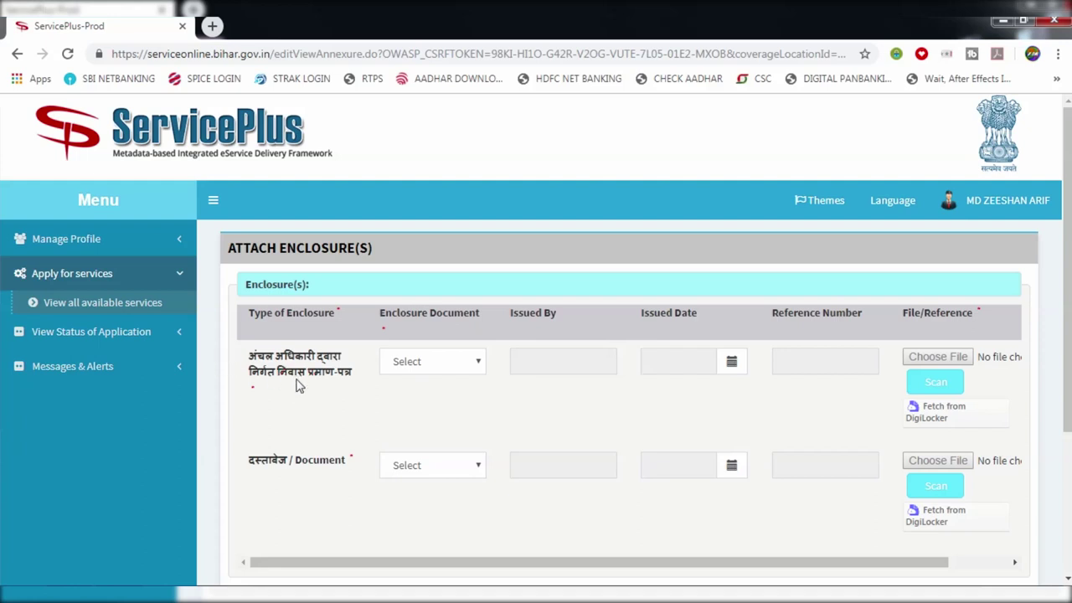
# Read the type of the first required enclosure and dismiss the browser notification covering the page
pyautogui.moveTo(297, 385); pyautogui.dragTo(282, 407)
pyautogui.click(310, 407)
pyautogui.moveTo(246, 354); pyautogui.dragTo(349, 384)
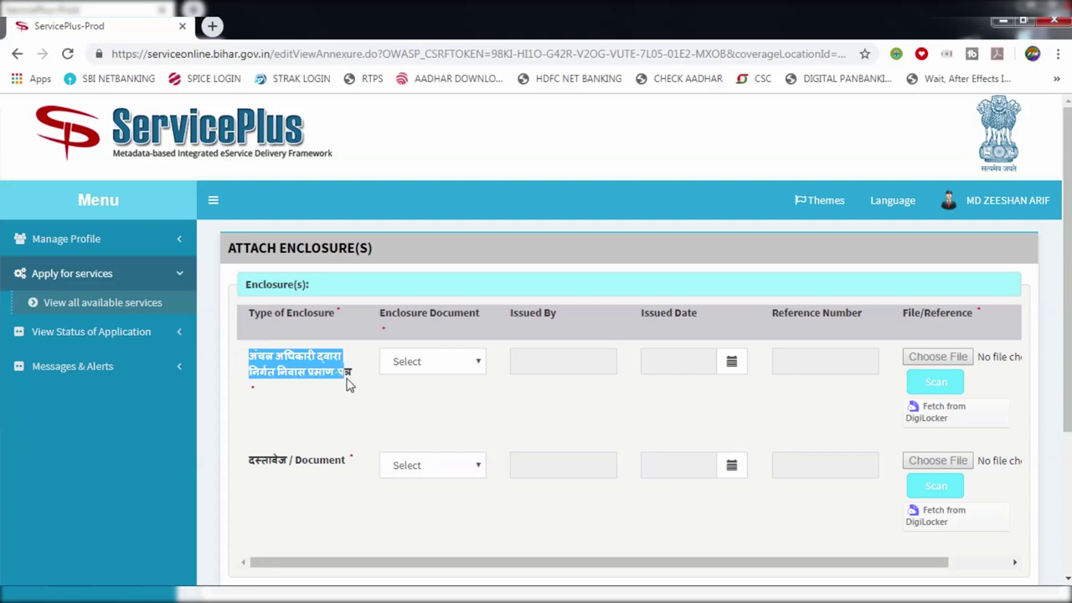
pyautogui.click(387, 395)
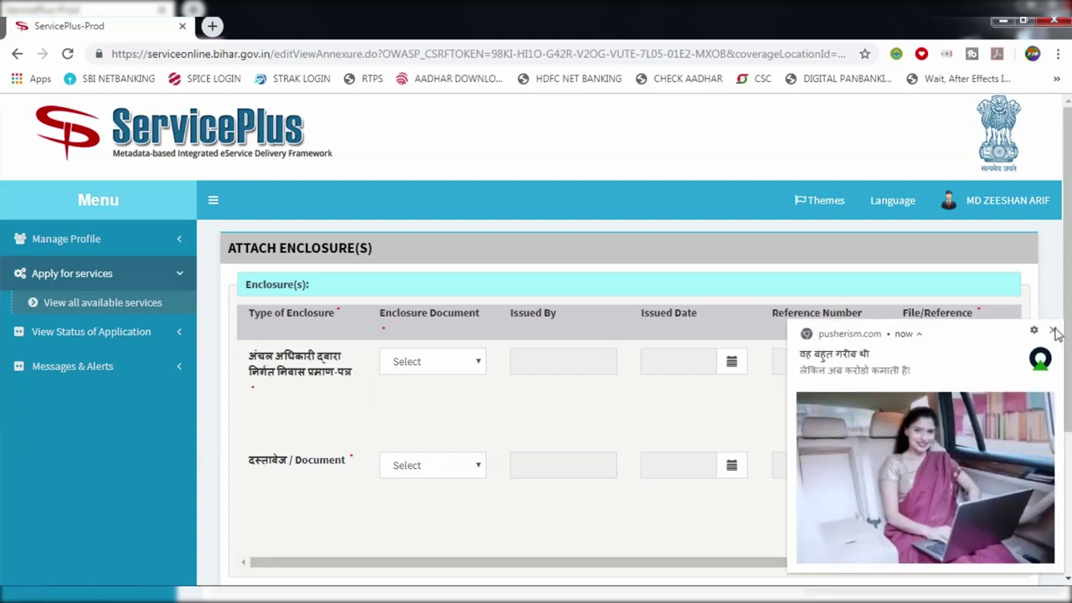
pyautogui.click(1054, 330)
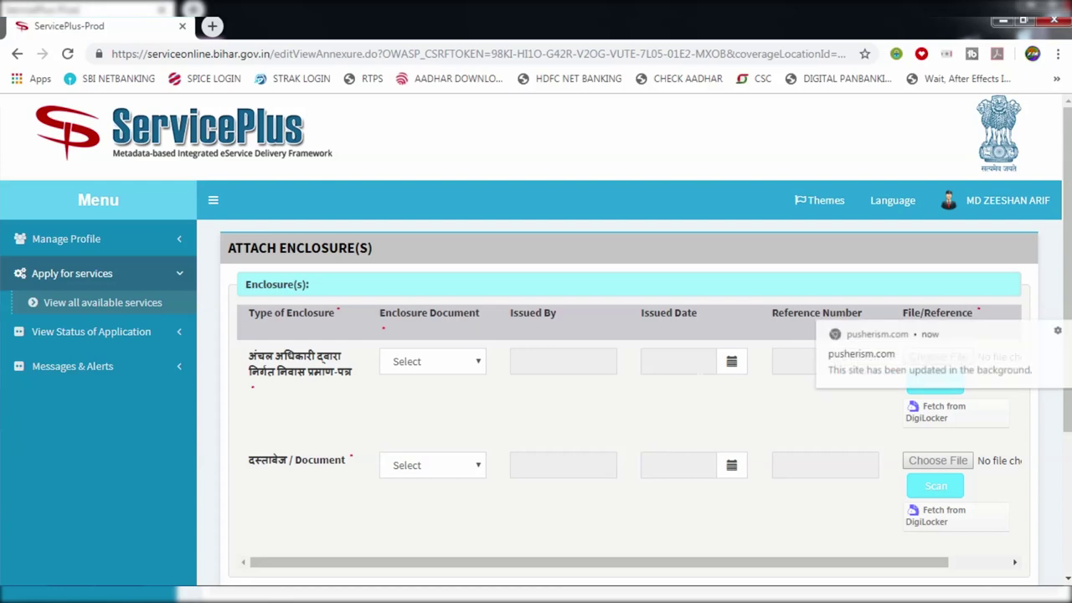
# Choose आय प्रमाण पत्र as the enclosure document for the certificate issued by the circle officer
pyautogui.click(408, 364)
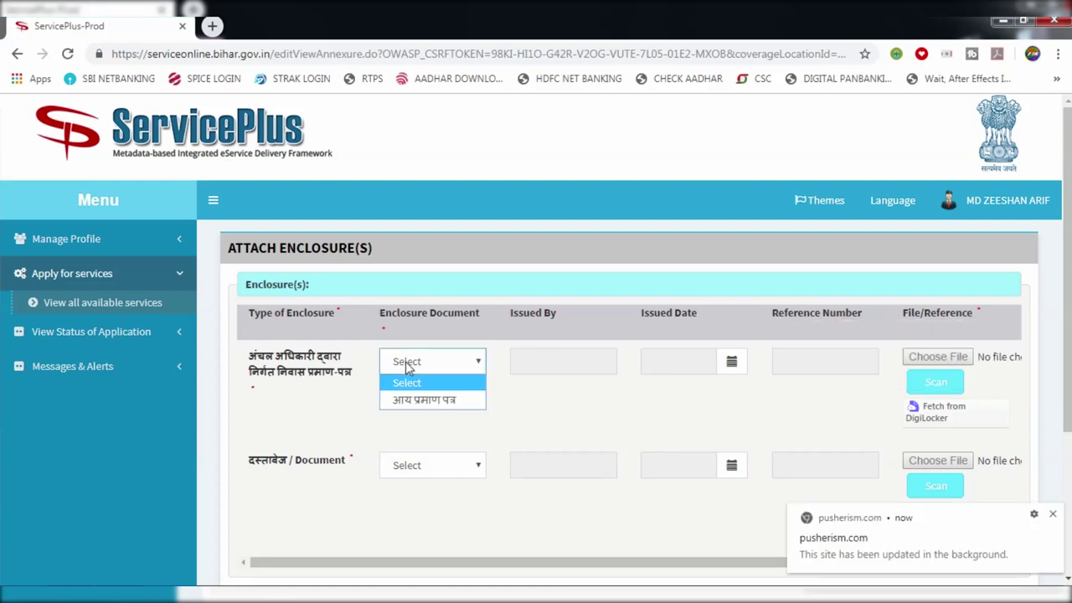
pyautogui.click(432, 400)
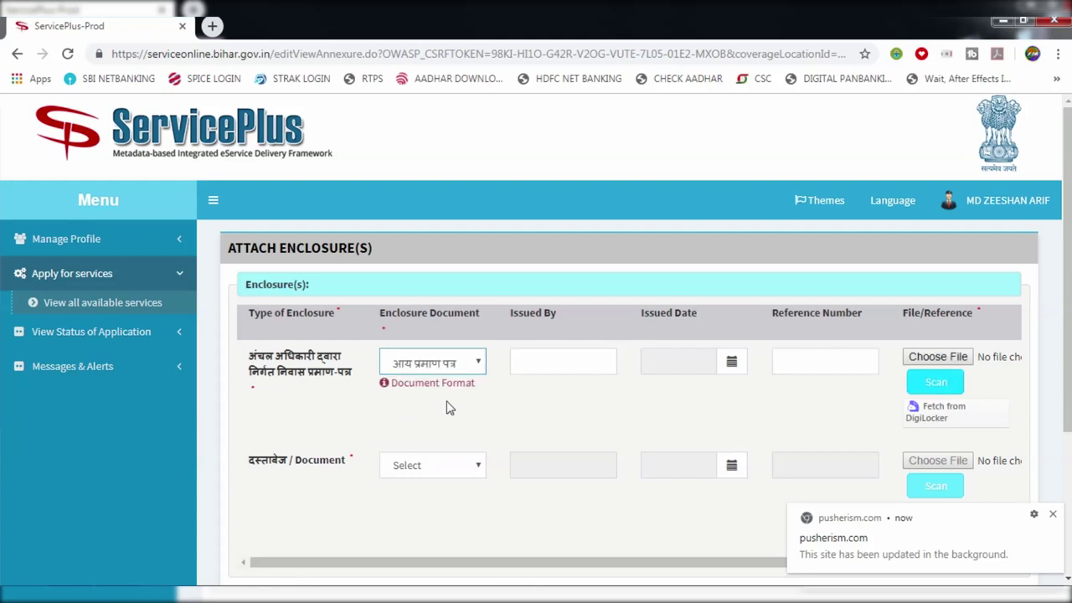
pyautogui.click(445, 407)
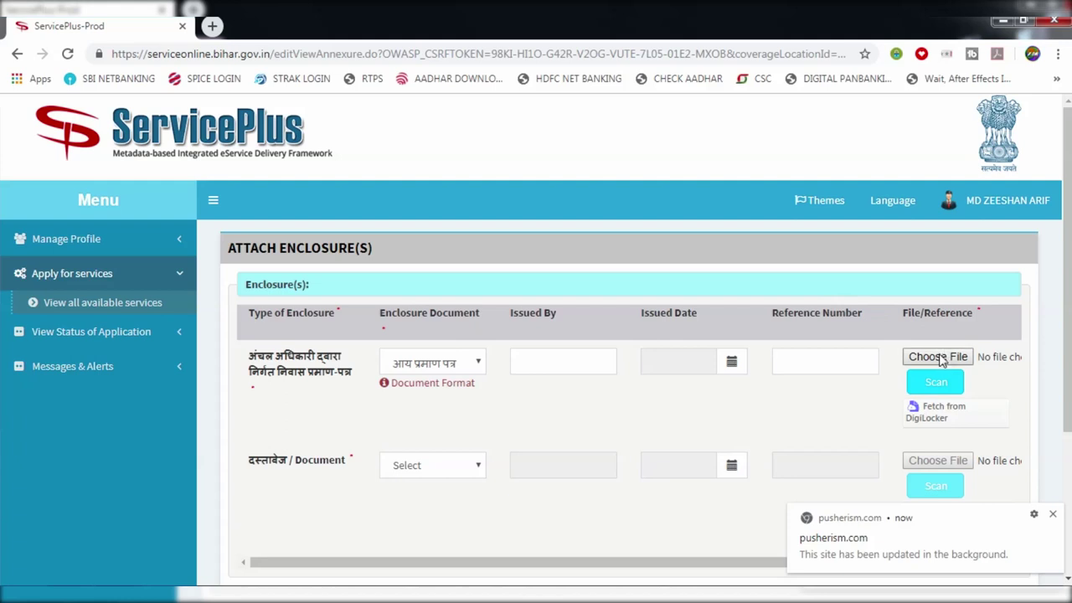
pyautogui.doubleClick(259, 393)
pyautogui.click(264, 396)
pyautogui.click(563, 361)
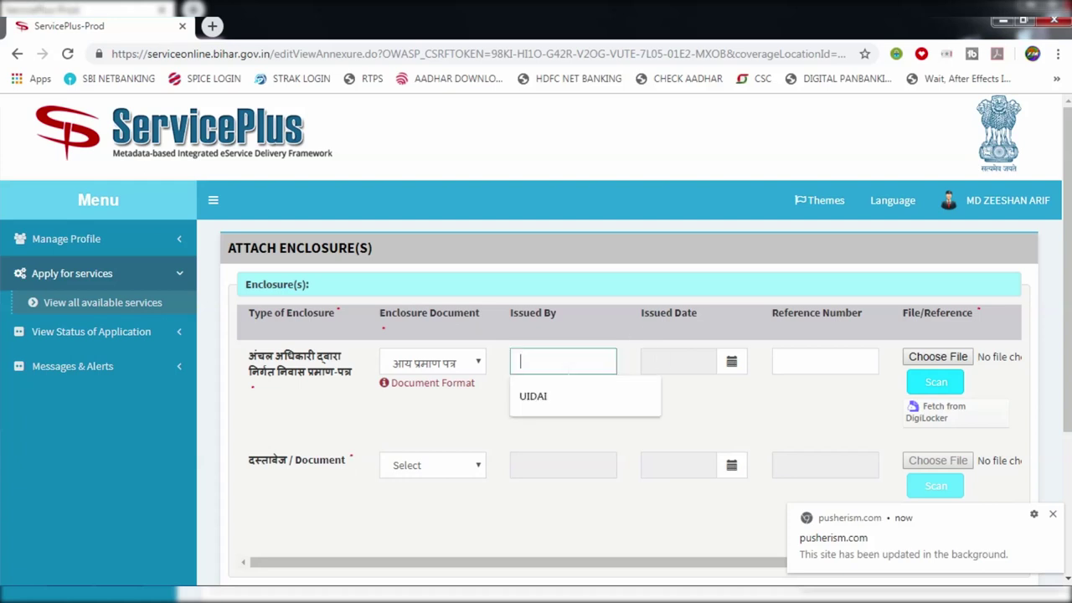
pyautogui.click(707, 393)
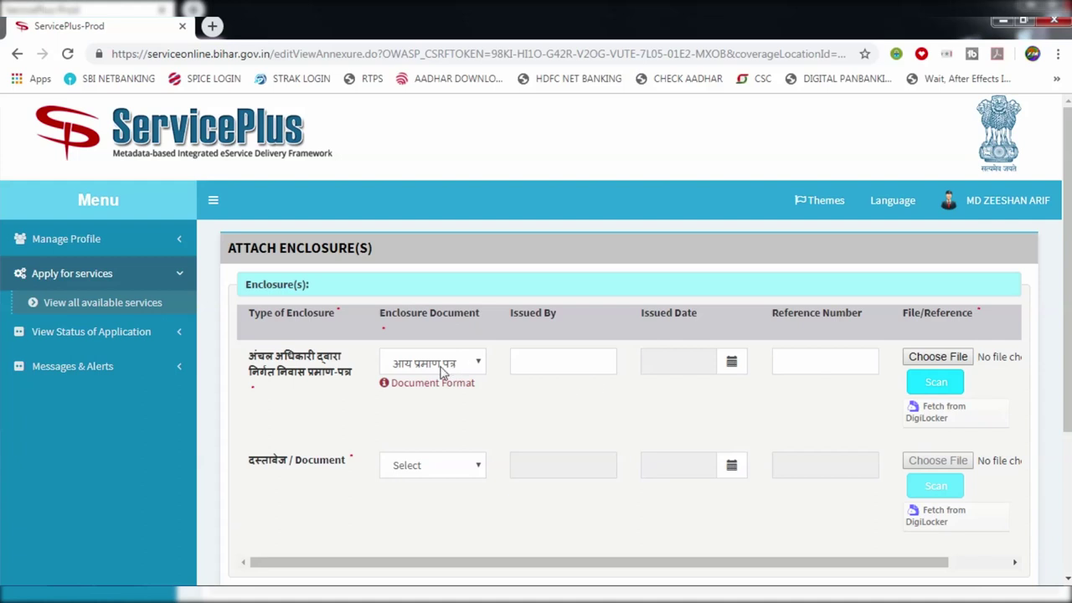
# Attach the BICCO certificate file from the computer to the आय प्रमाण पत्र enclosure
pyautogui.click(947, 363)
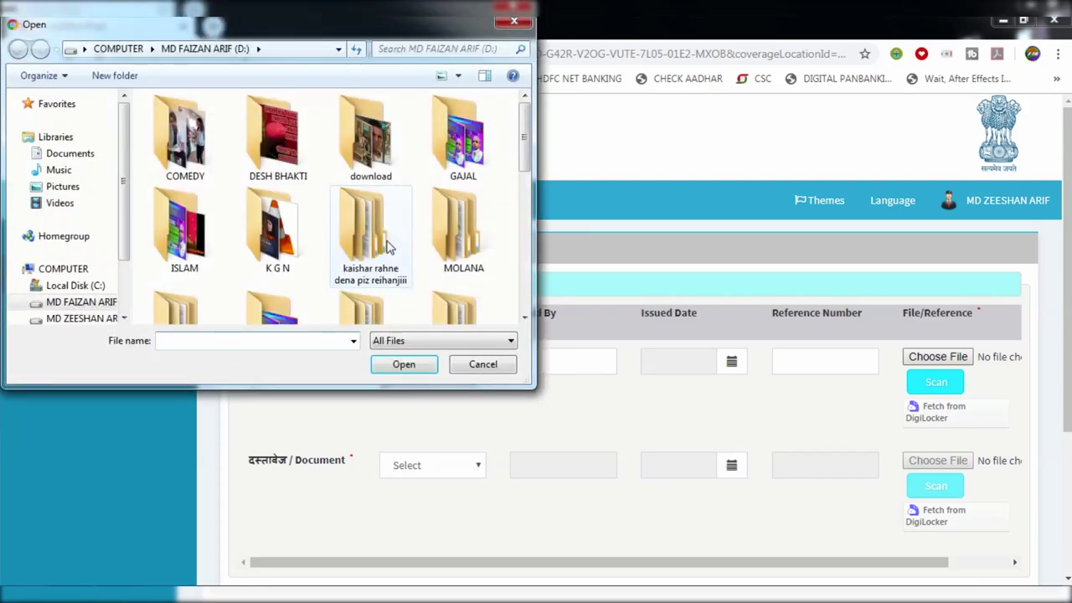
pyautogui.click(561, 342)
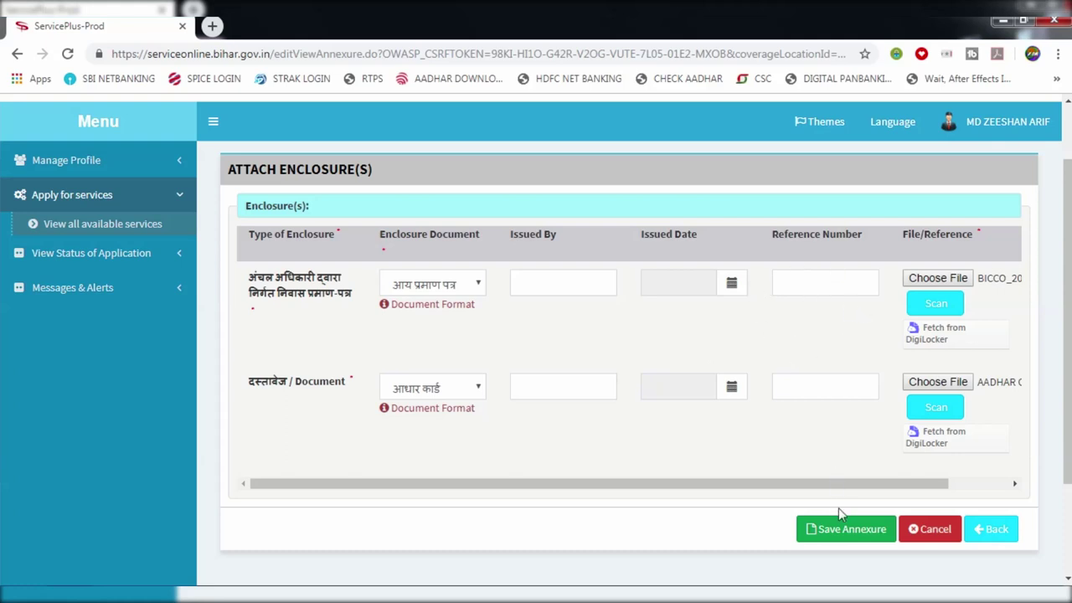
# Save the attached आय प्रमाण पत्र and आधार कार्ड enclosures and submit the final income certificate application
pyautogui.click(838, 532)
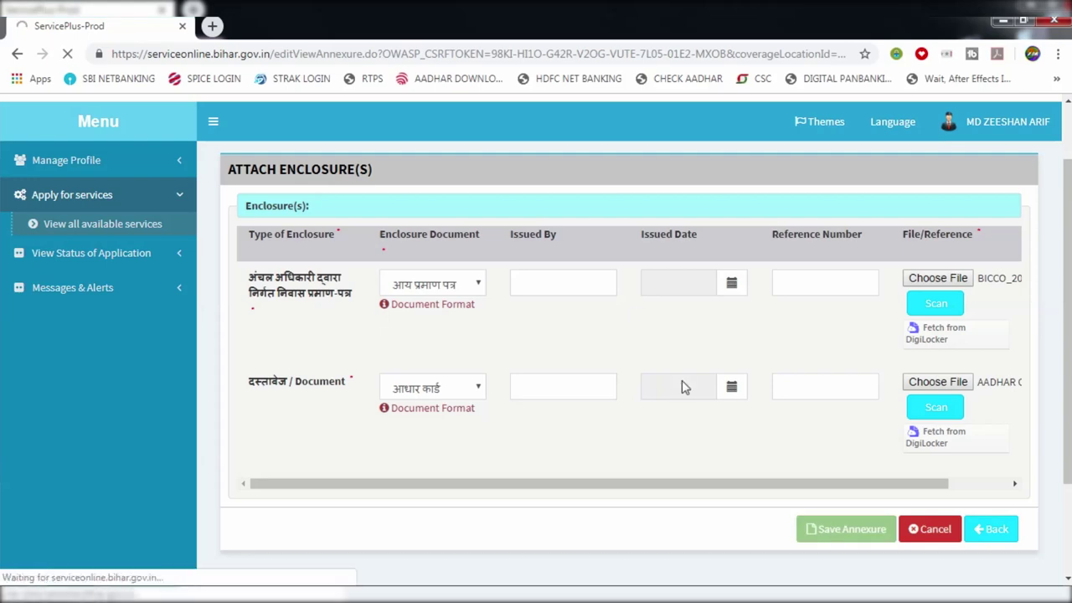
pyautogui.scroll(-18, 657, 377)
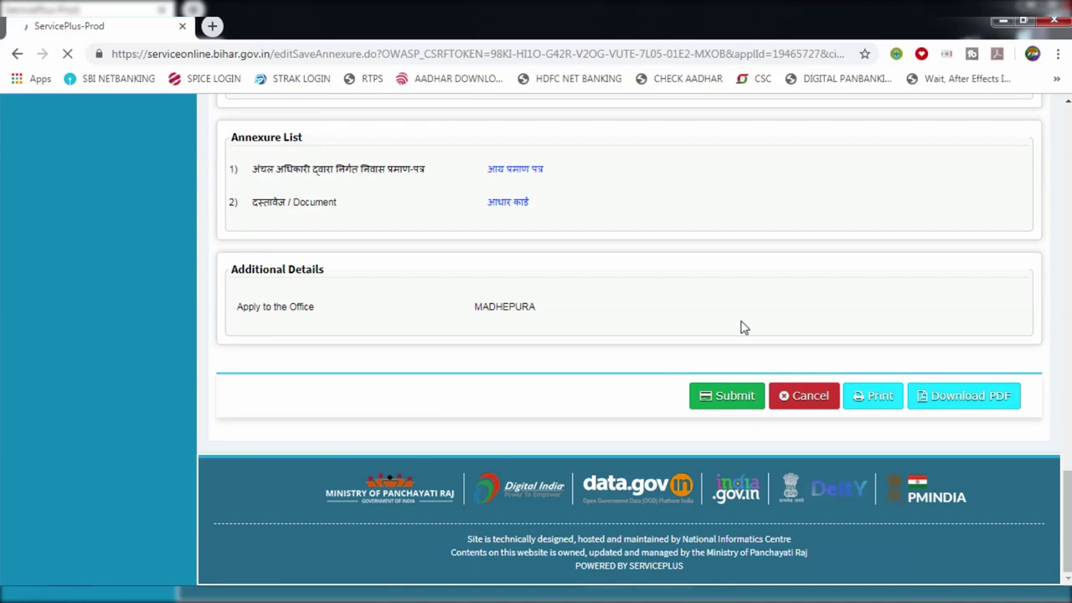
pyautogui.click(722, 401)
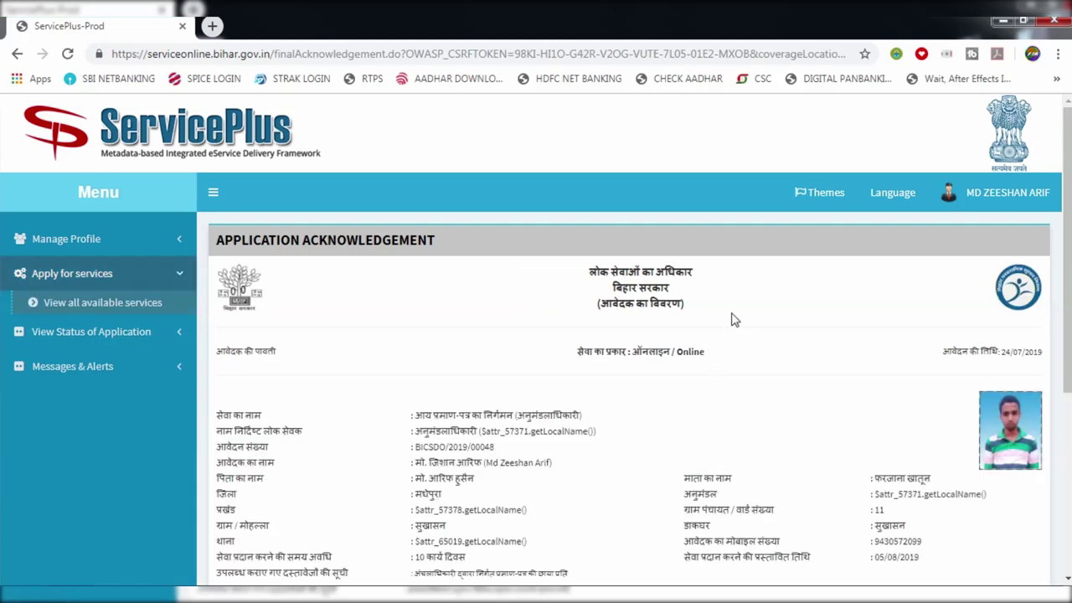
# Check the proposed service delivery date in the application acknowledgement and export the acknowledgement to PDF
pyautogui.scroll(-4, 773, 424)
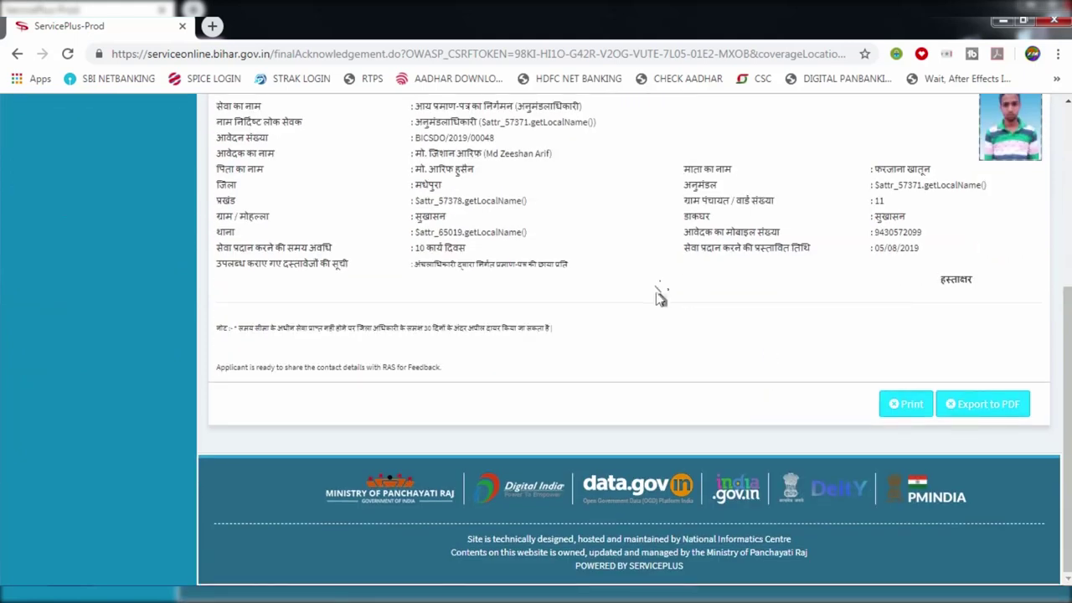
pyautogui.moveTo(871, 249); pyautogui.dragTo(898, 249)
pyautogui.click(908, 303)
pyautogui.click(993, 408)
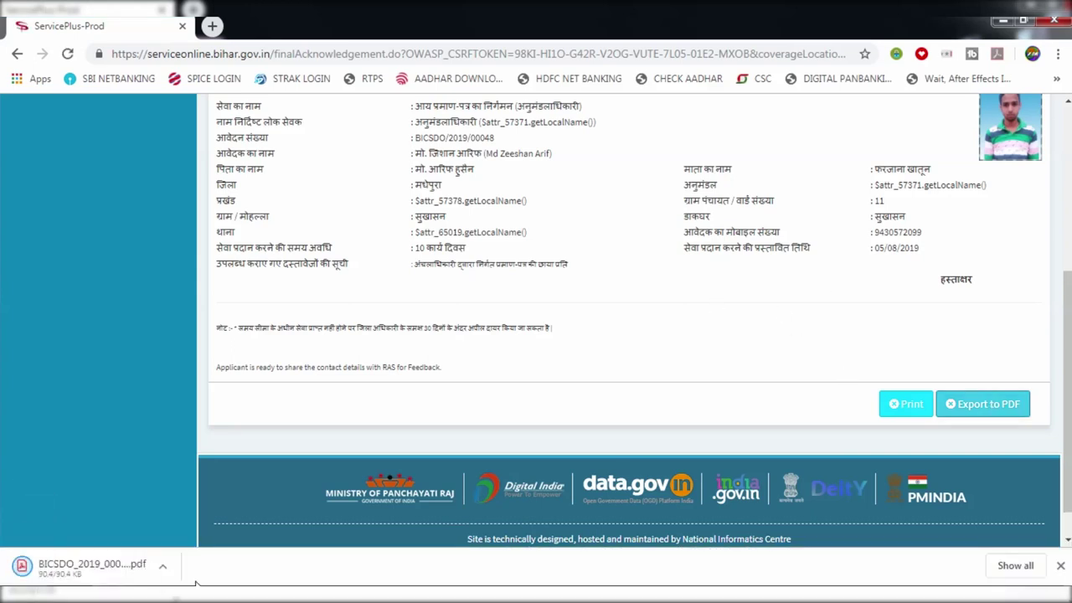
# Open the downloaded acknowledgement PDF, look through it and close it
pyautogui.click(83, 572)
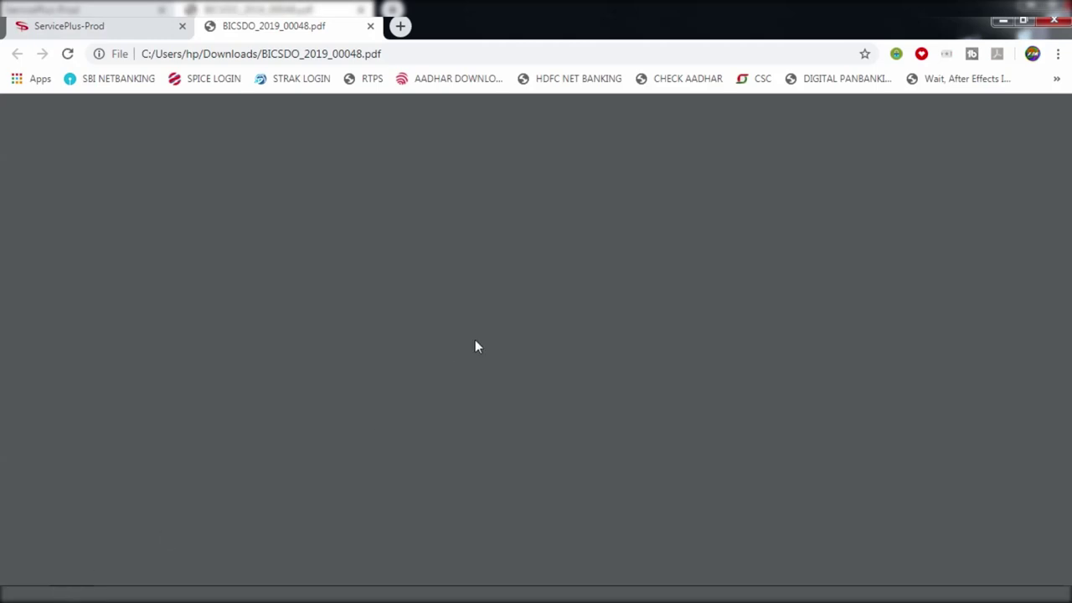
pyautogui.scroll(-4, 388, 238)
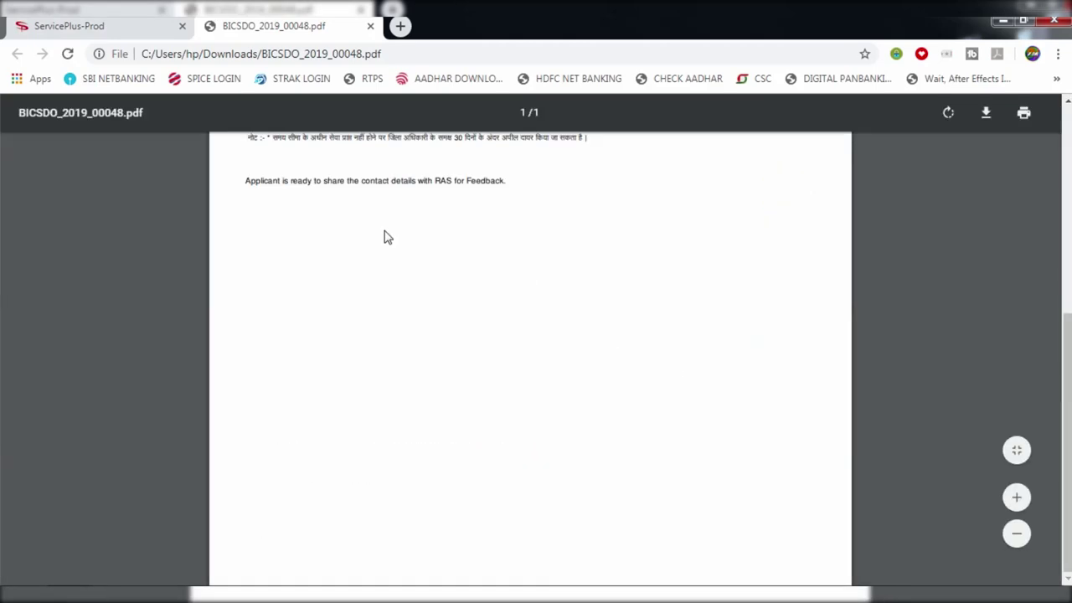
pyautogui.scroll(-1, 387, 238)
pyautogui.click(371, 26)
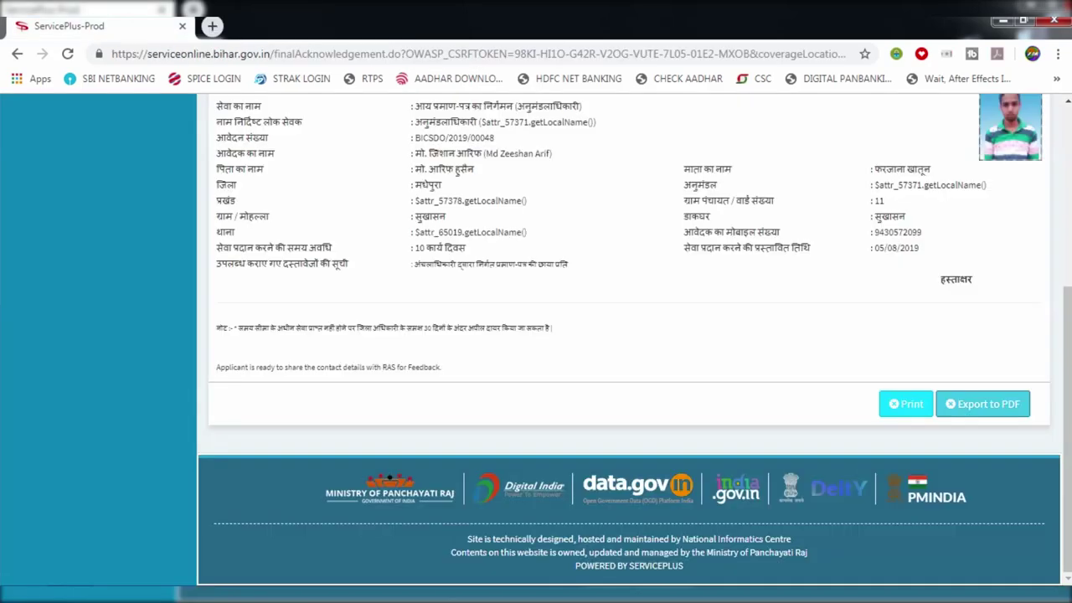
# Track the applications submitted between 24/05/2019 and 24/07/2019 and check the current status of the SDO level income certificate
pyautogui.scroll(5, 639, 304)
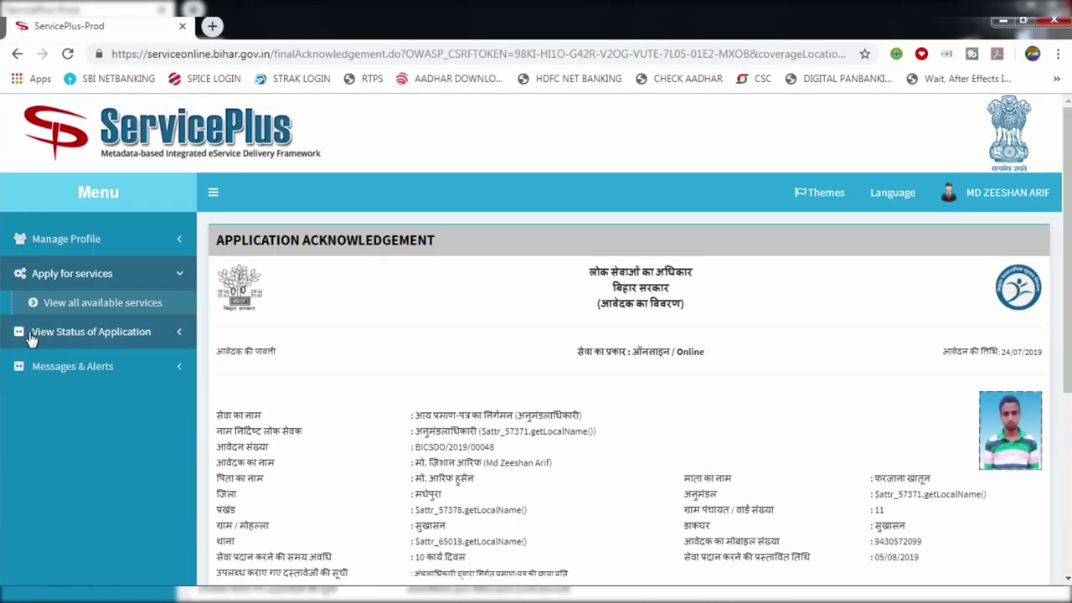
pyautogui.click(52, 335)
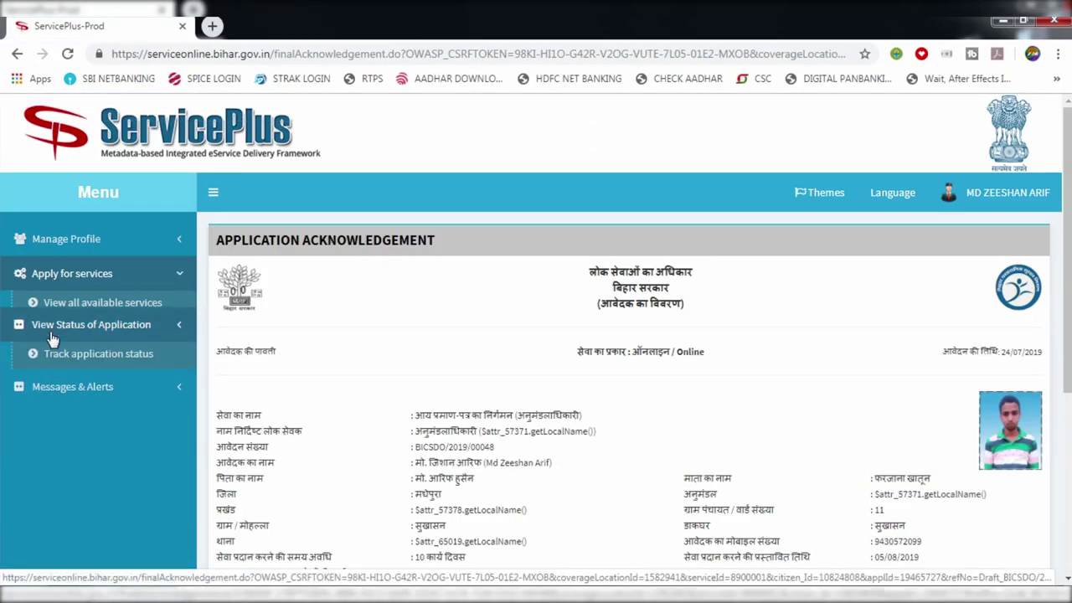
pyautogui.click(113, 343)
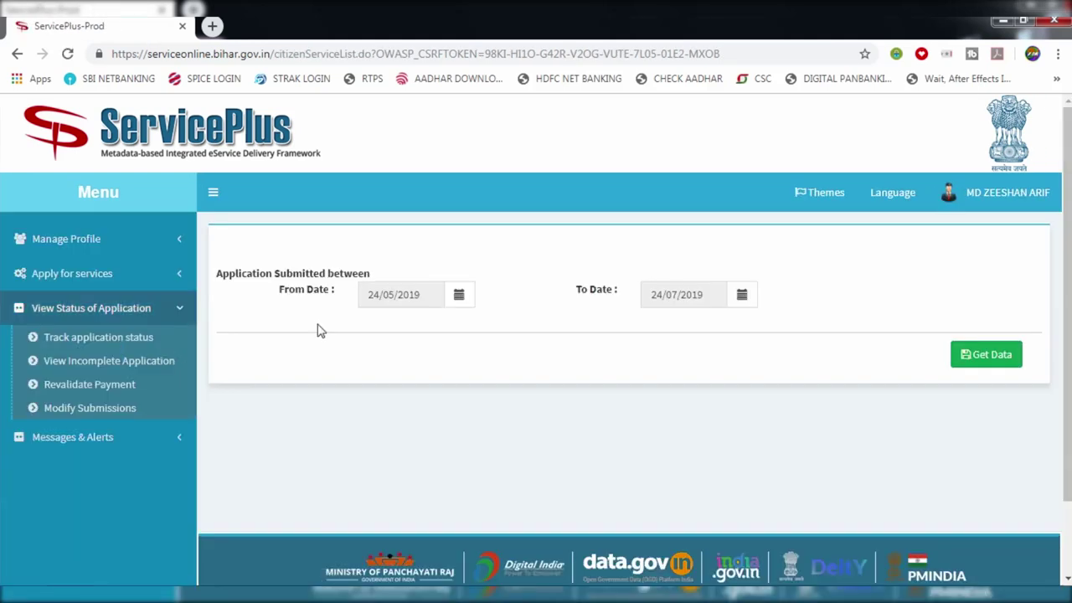
pyautogui.click(989, 357)
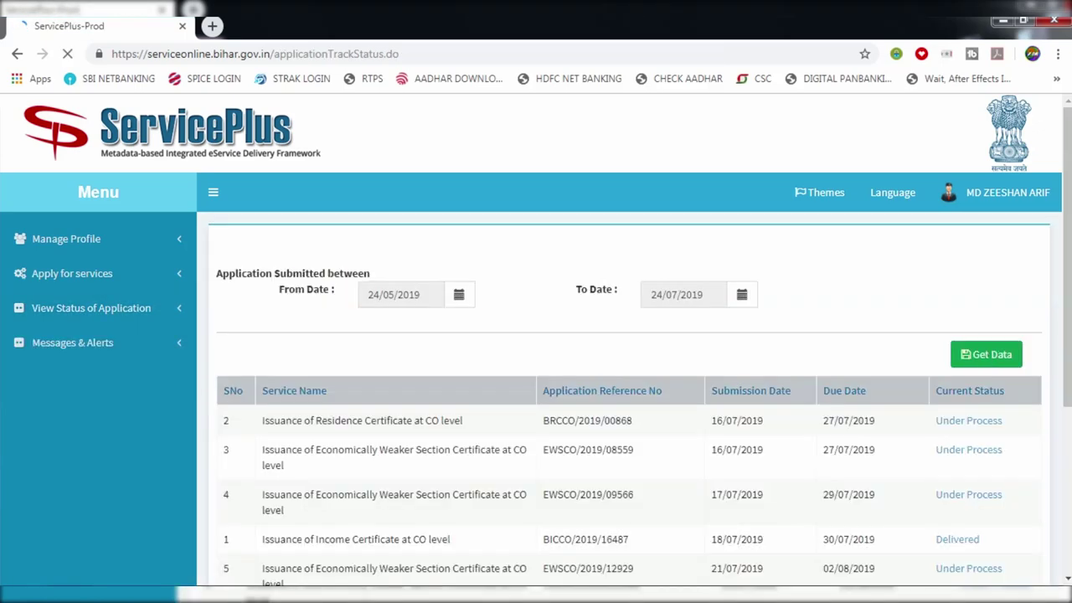
pyautogui.scroll(-3, 984, 358)
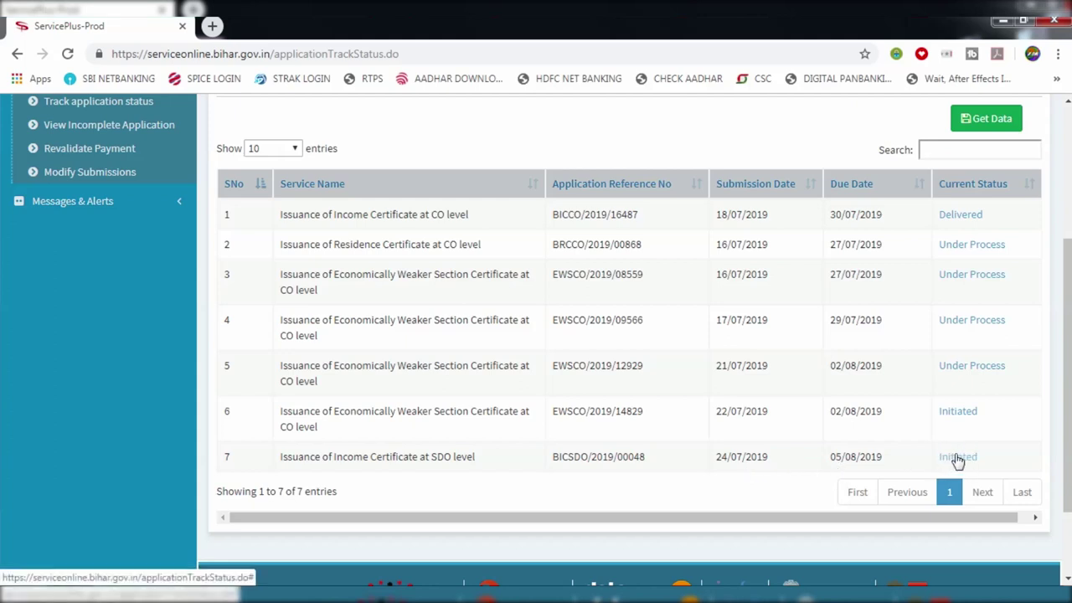
pyautogui.click(988, 459)
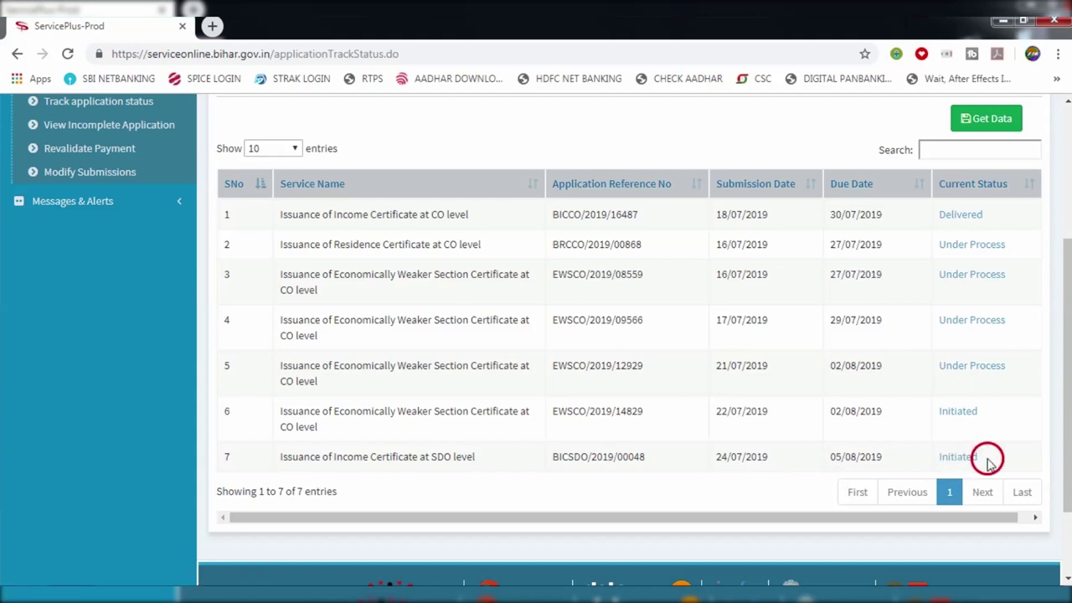
pyautogui.moveTo(988, 459); pyautogui.dragTo(958, 461)
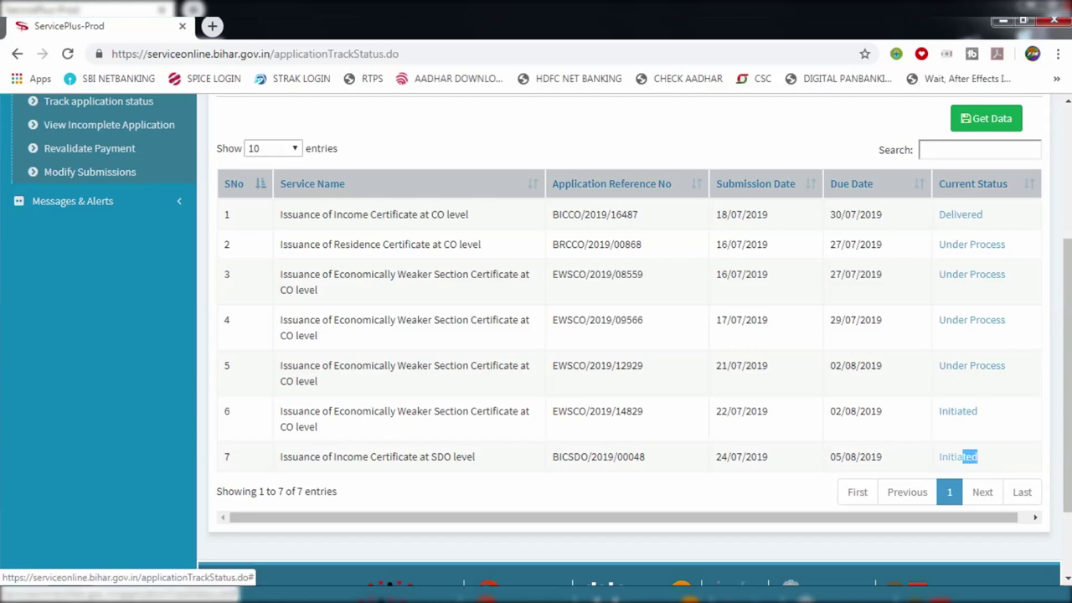
pyautogui.click(997, 461)
# View the application form details of the delivered CO level income certificate, locate its generated certificate document, and close the details
pyautogui.click(961, 216)
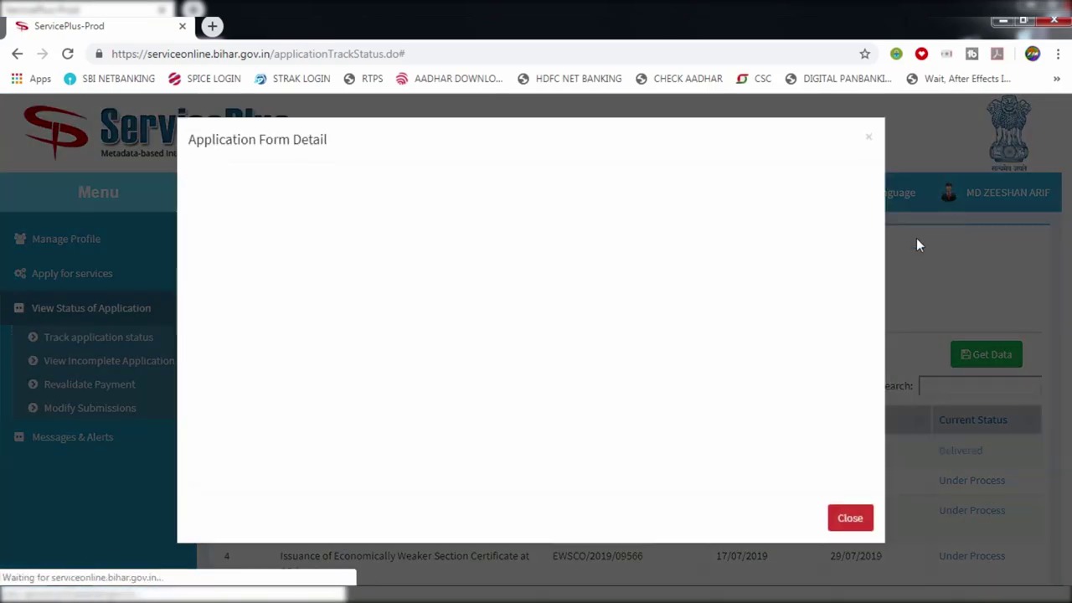
pyautogui.scroll(-2, 680, 315)
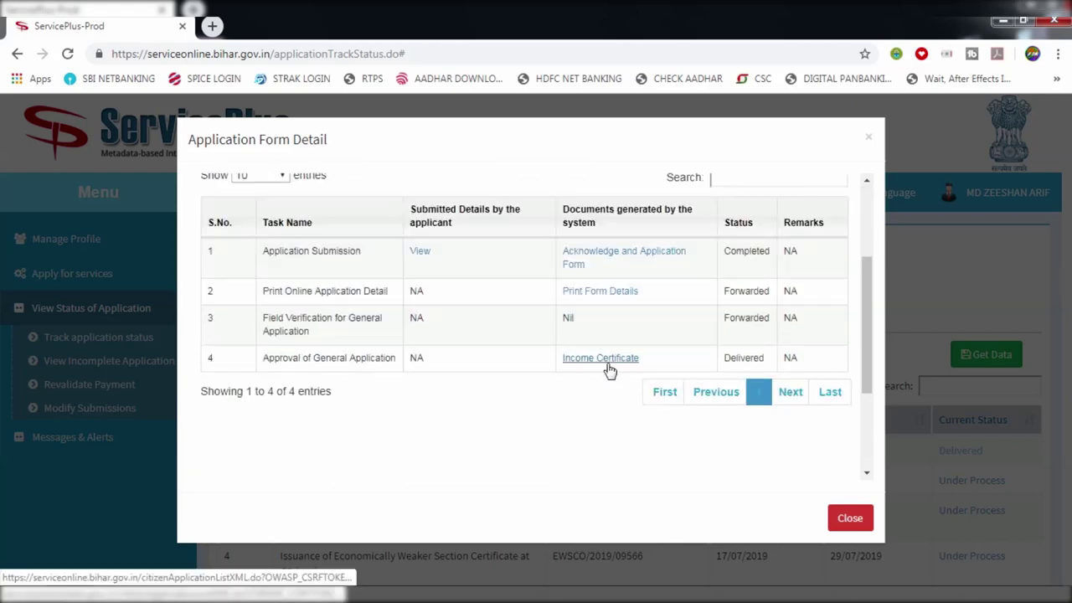
pyautogui.click(846, 515)
# Review the services, submission dates, due dates and current statuses in the list of submitted applications
pyautogui.scroll(-5, 956, 469)
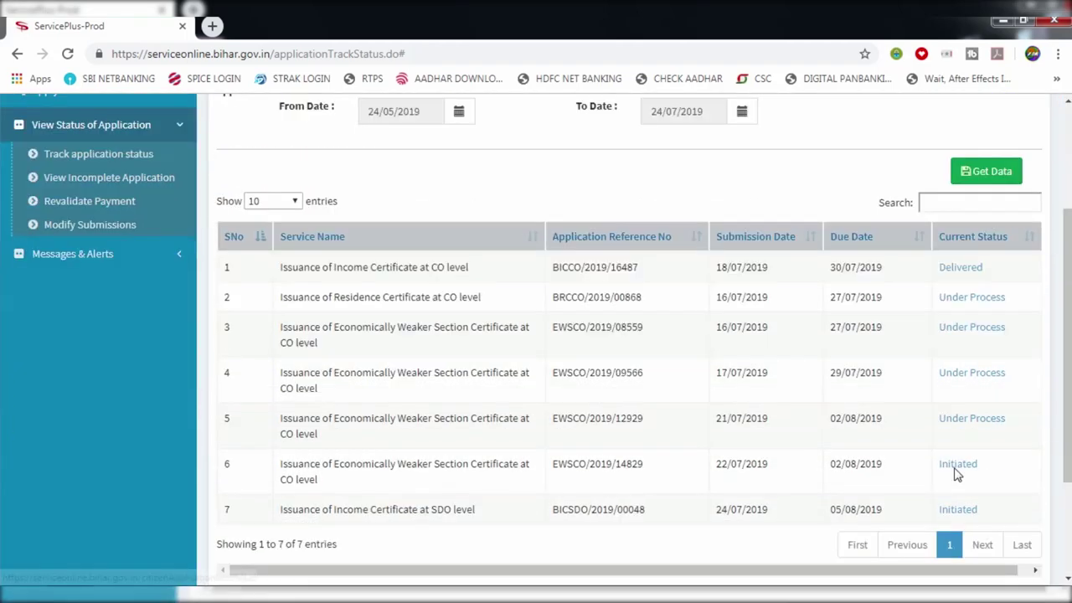
pyautogui.scroll(3, 924, 391)
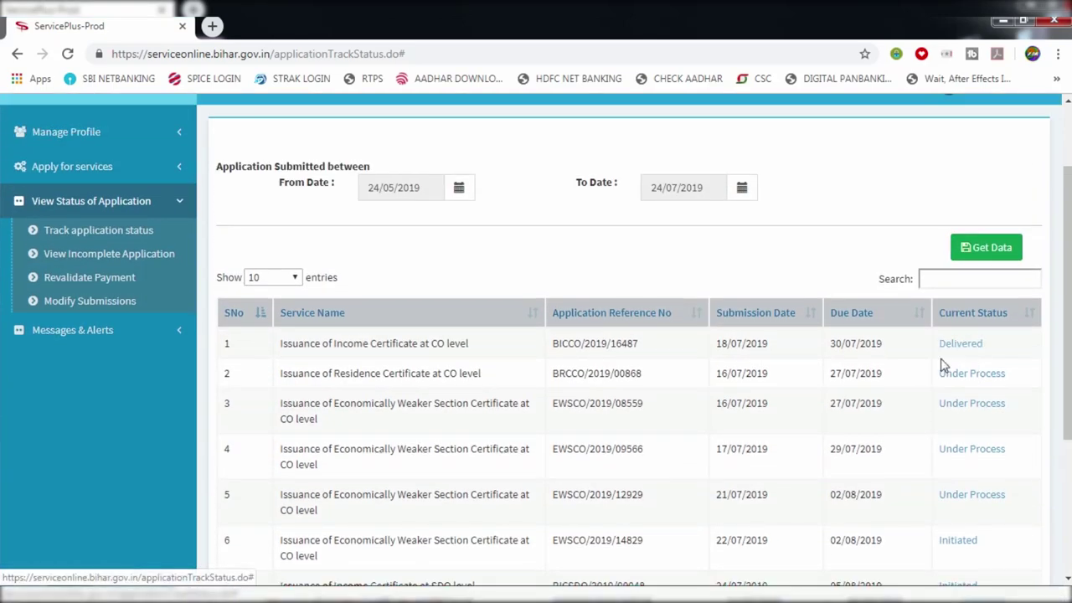
pyautogui.scroll(-3, 971, 377)
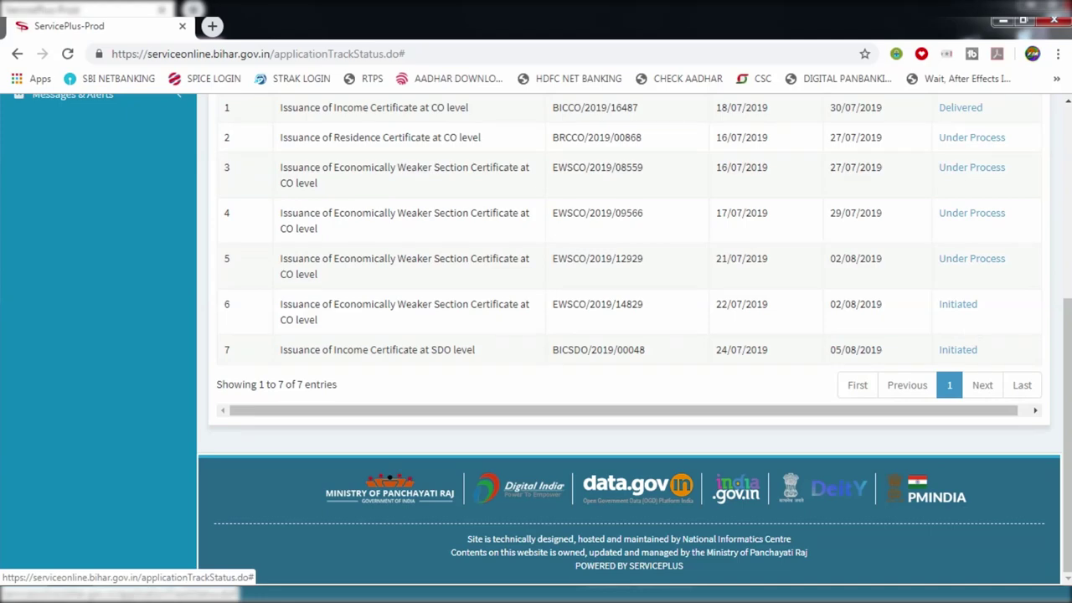
pyautogui.scroll(1, 930, 410)
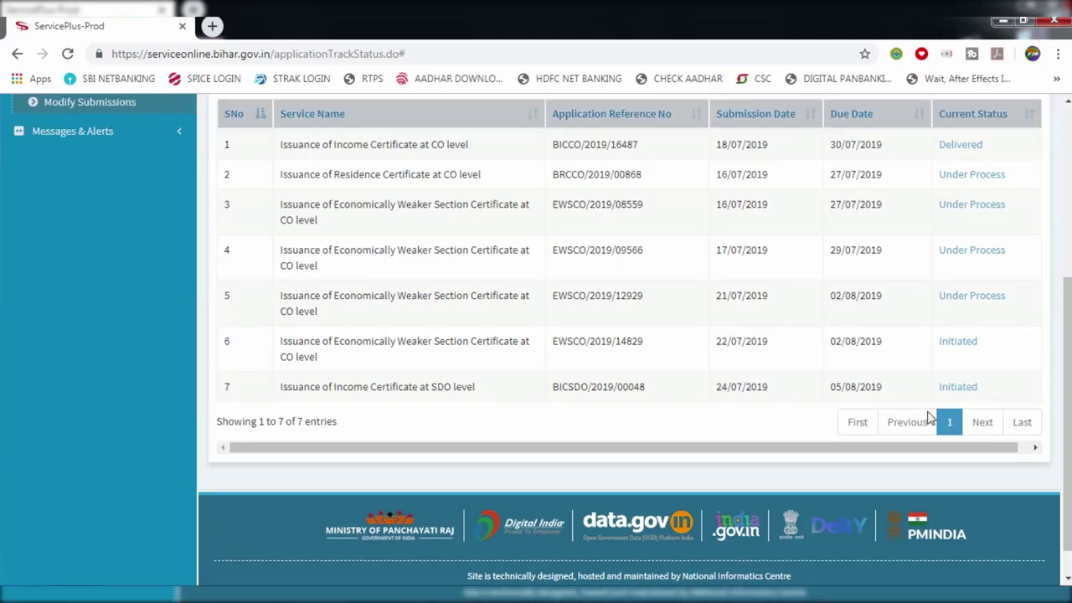
pyautogui.scroll(3, 929, 419)
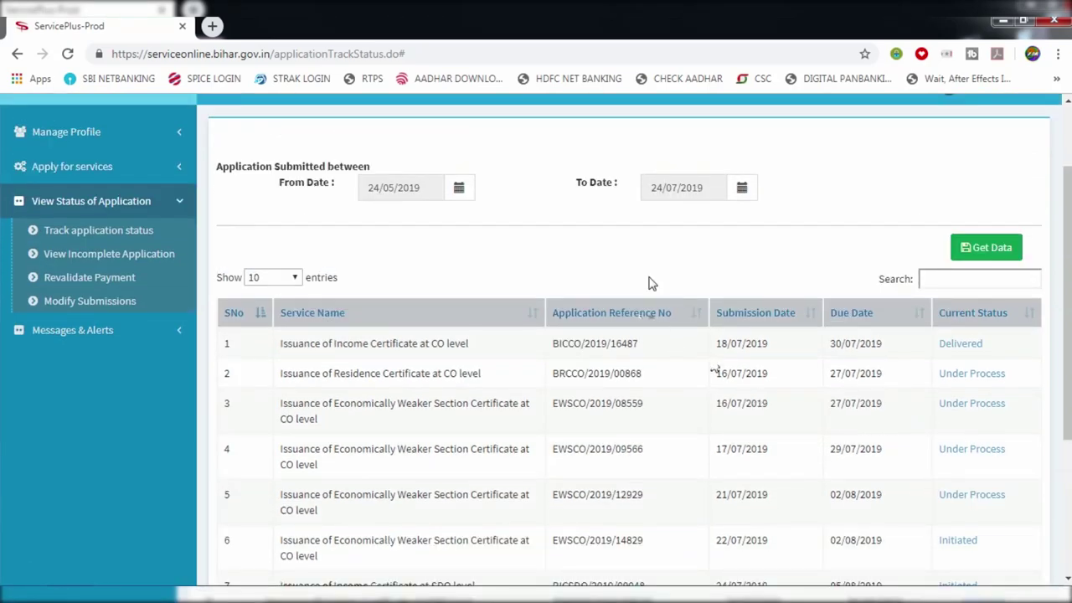
pyautogui.scroll(-3, 656, 284)
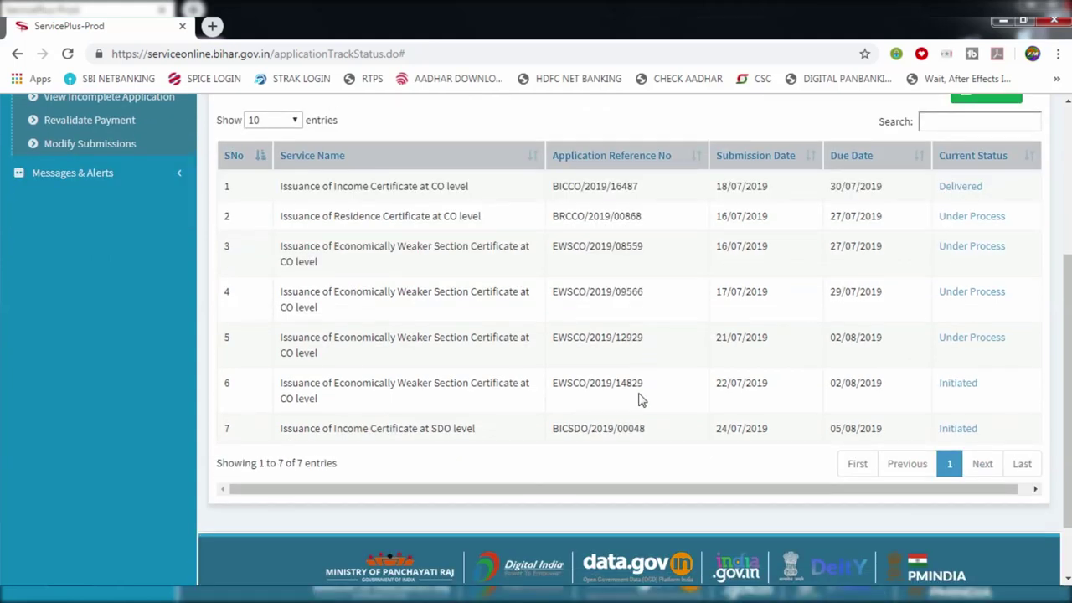
pyautogui.scroll(1, 678, 487)
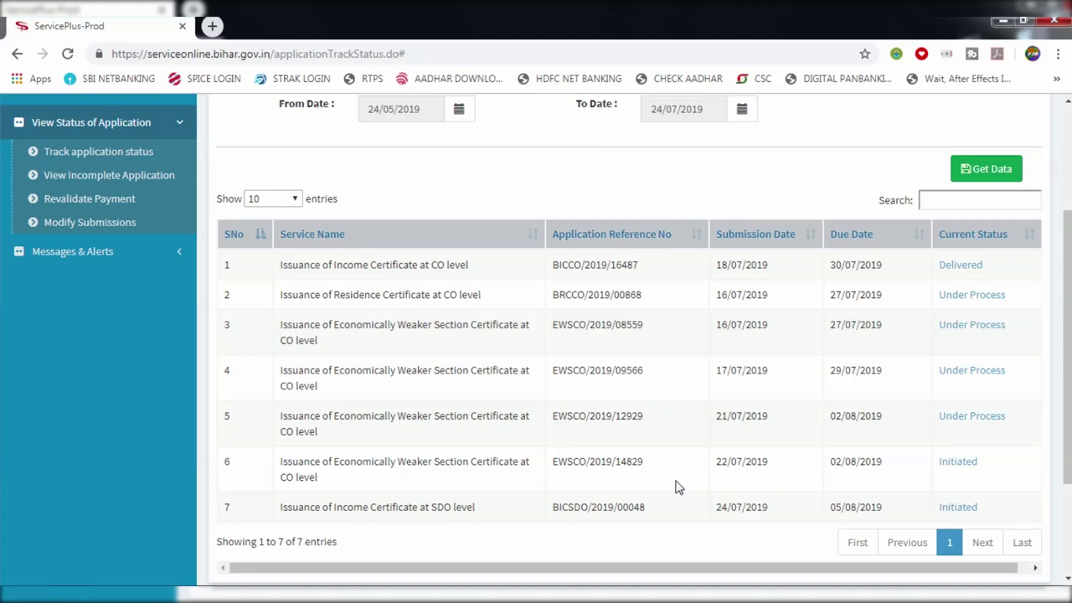
pyautogui.scroll(1, 678, 488)
pyautogui.scroll(1, 678, 488)
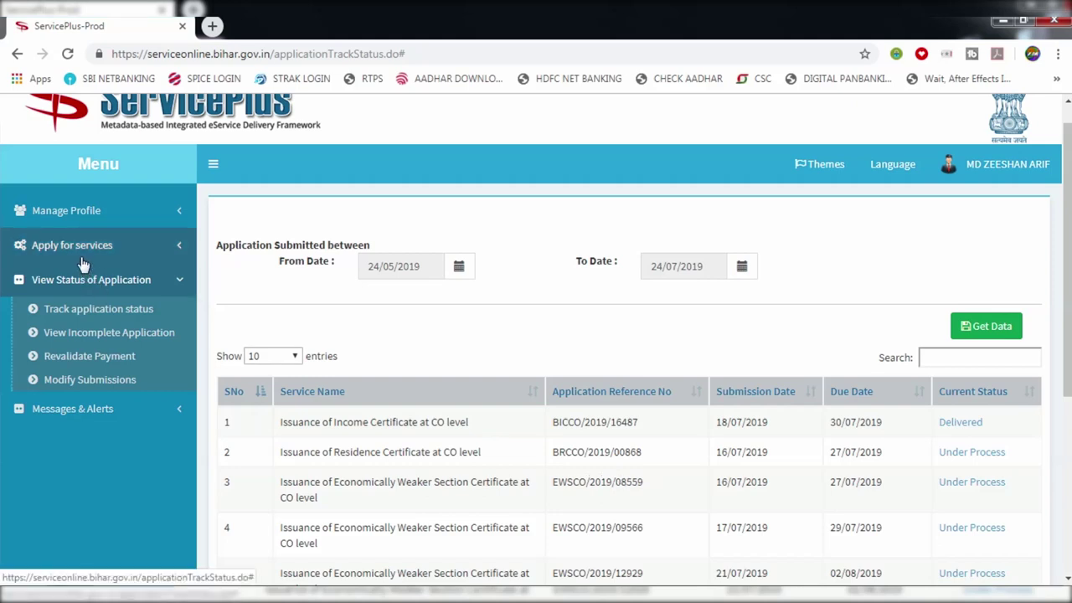
pyautogui.scroll(1, 612, 432)
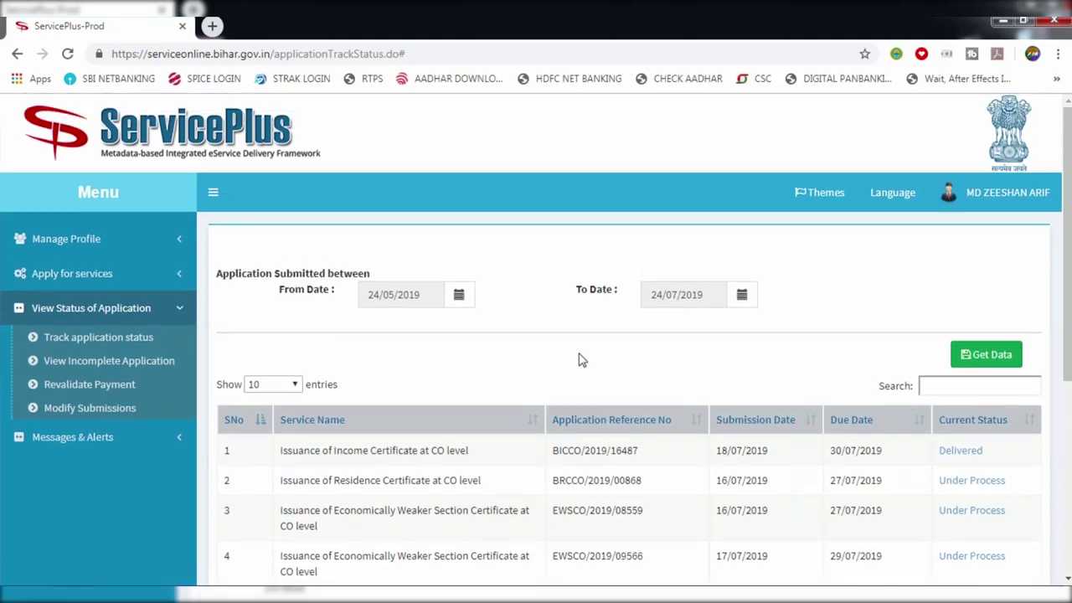